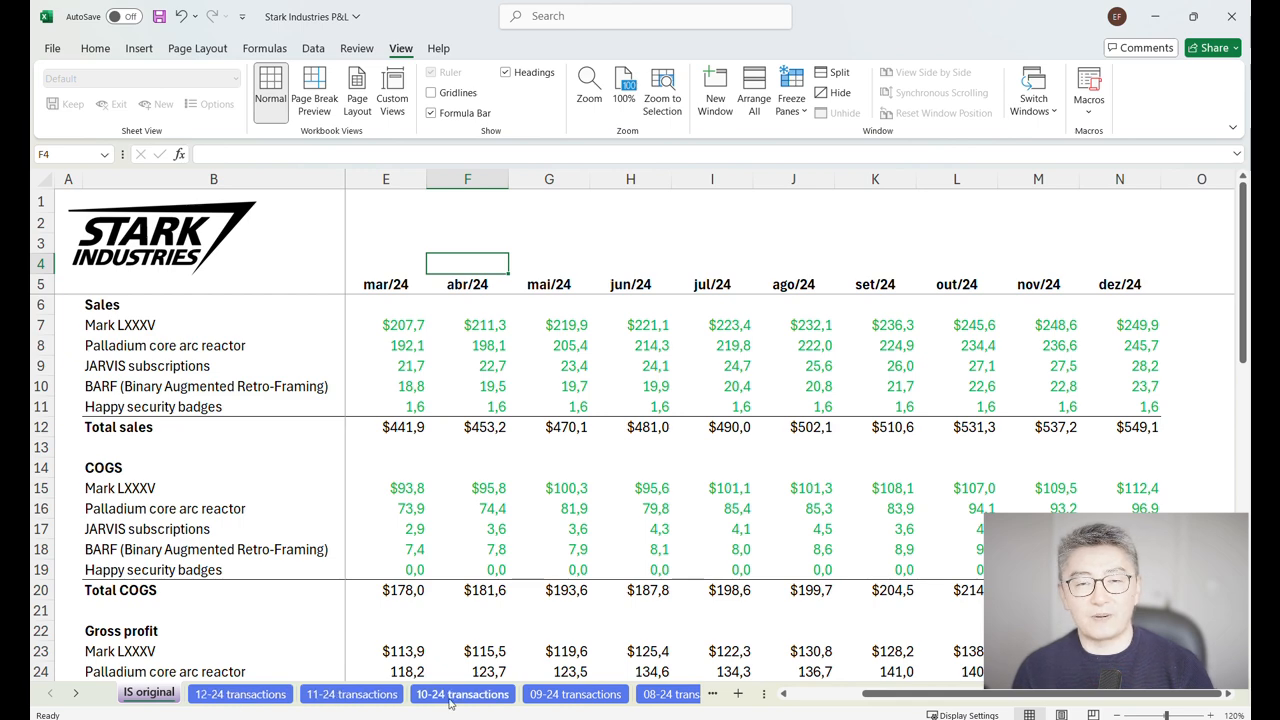
Look through the monthly transactions sheets from 12-24 back to 09-24, then return to the IS original sheet.
click(226, 705)
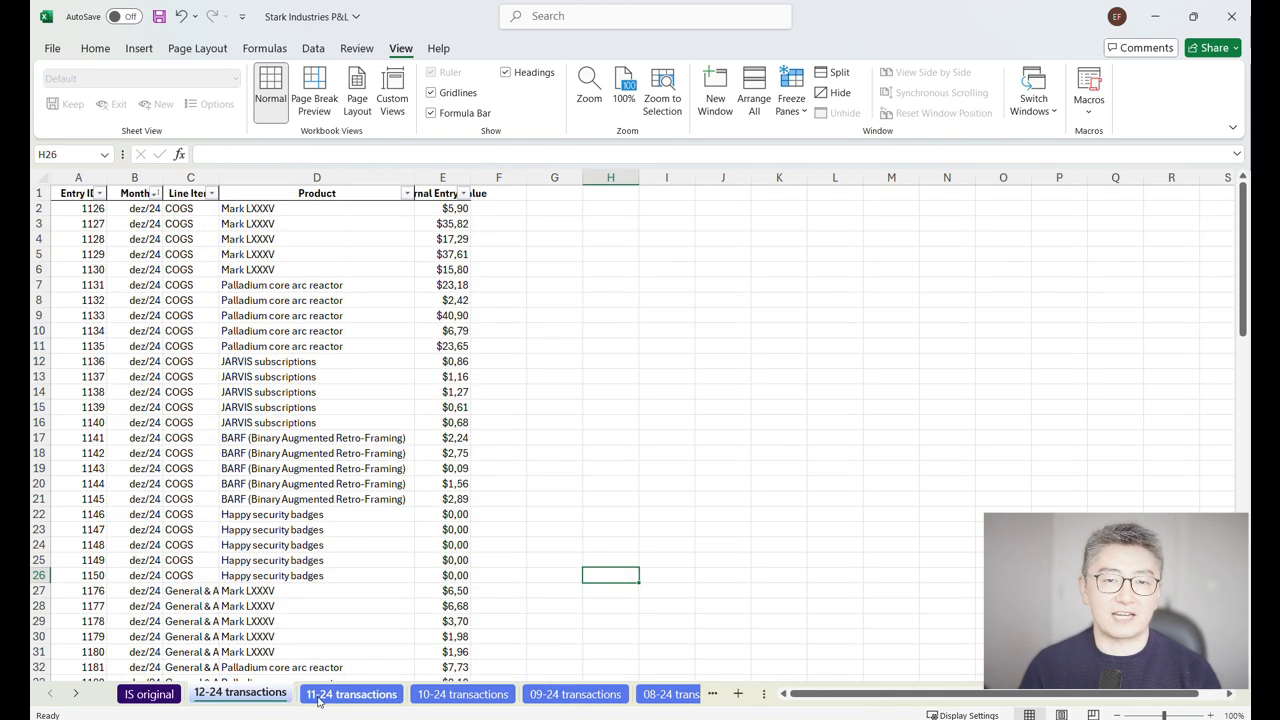
click(381, 697)
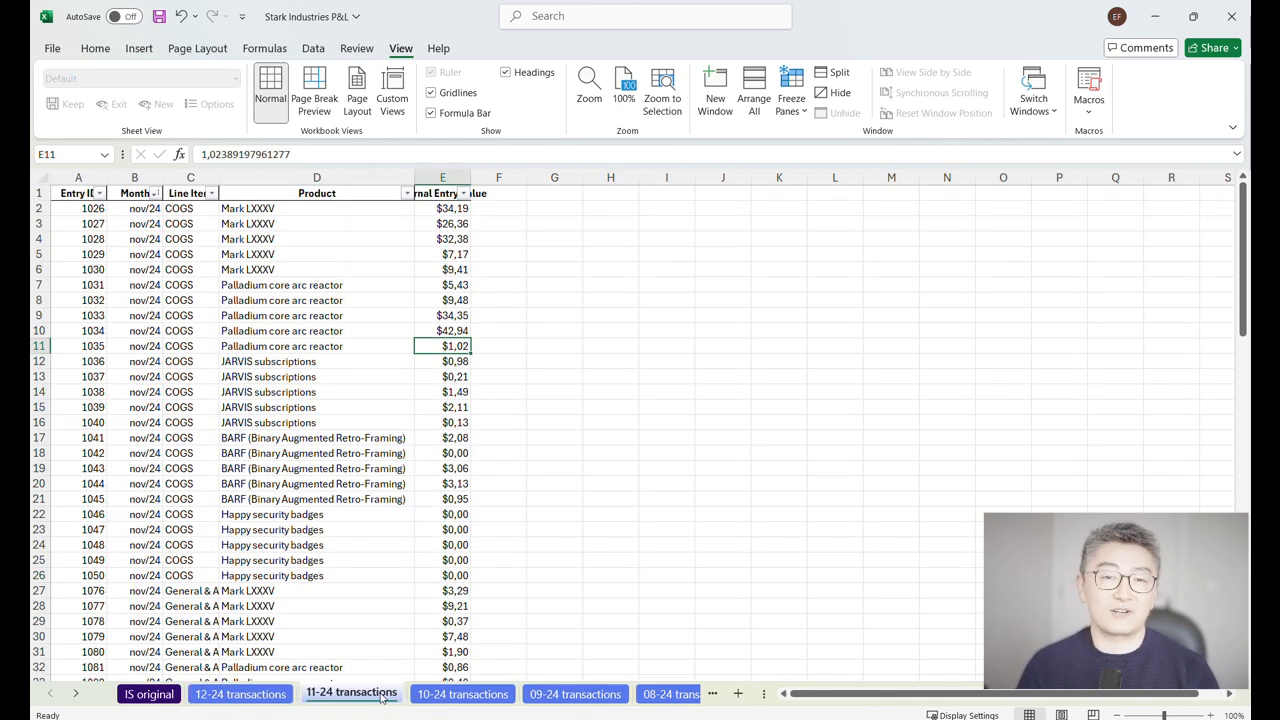
click(425, 697)
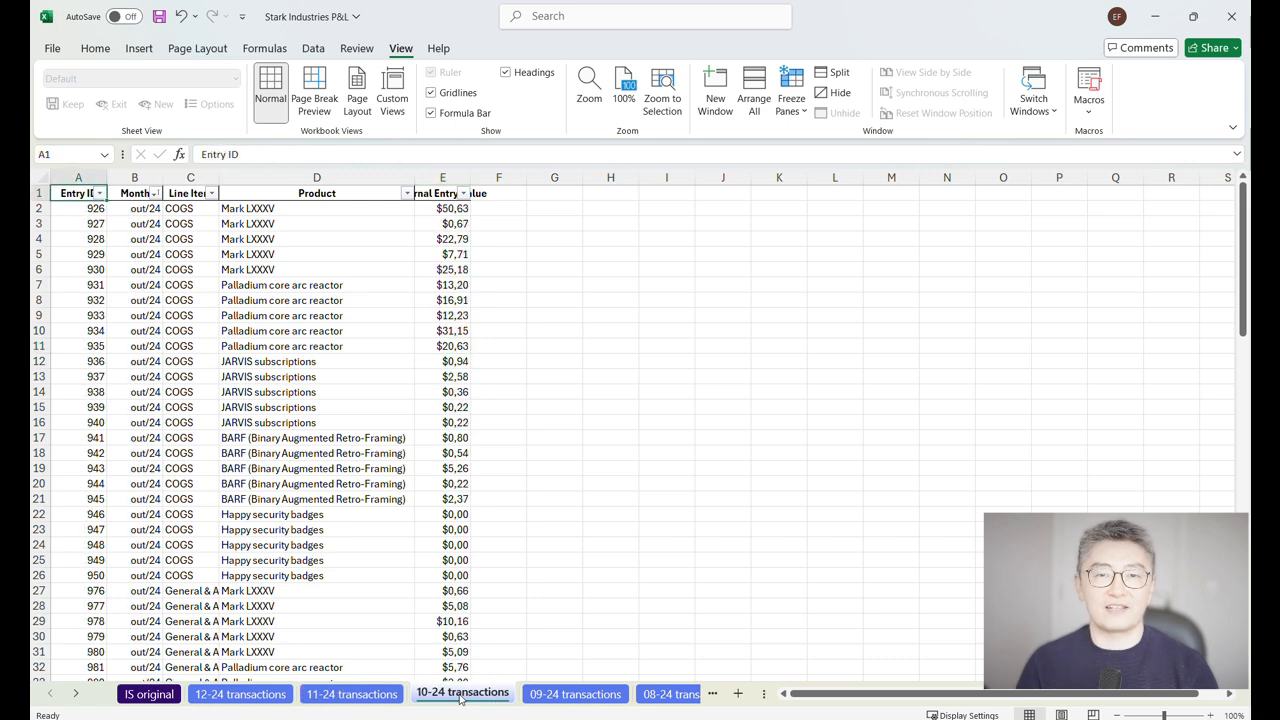
click(570, 697)
click(150, 694)
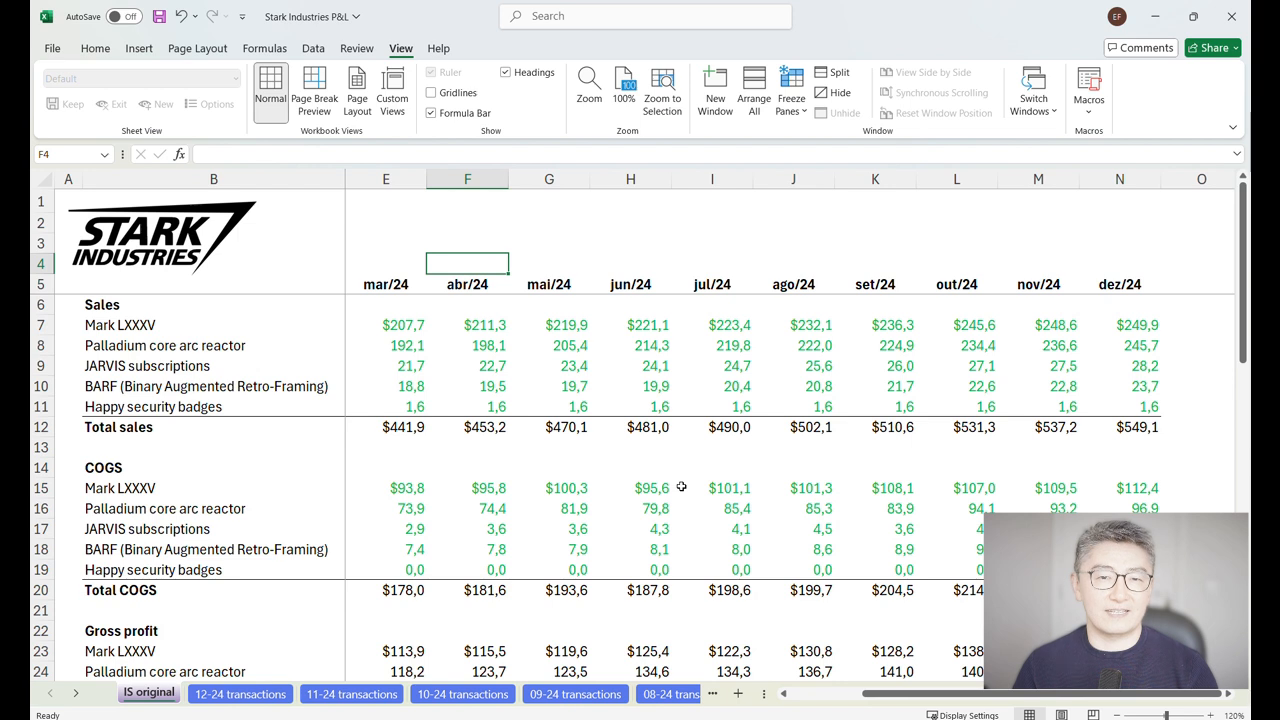
Examine the formulas behind the monthly product sales, COGS and Total sales cells on the IS original sheet.
click(377, 257)
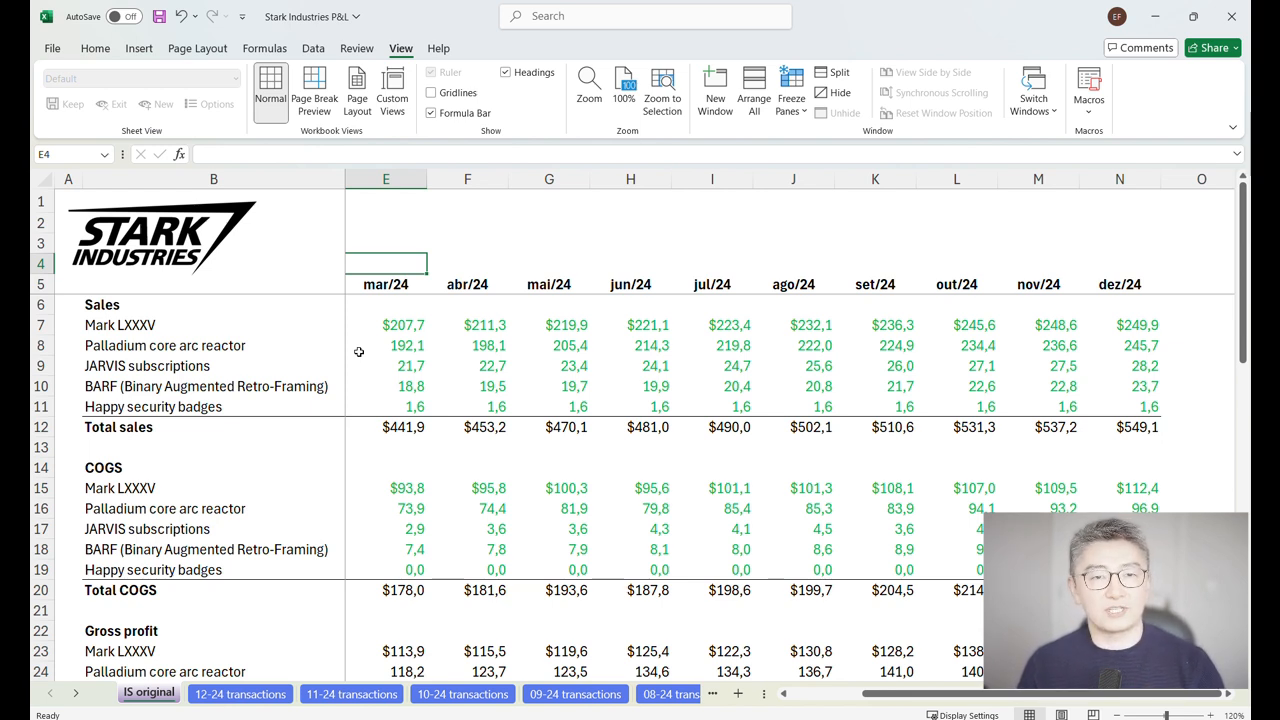
click(463, 329)
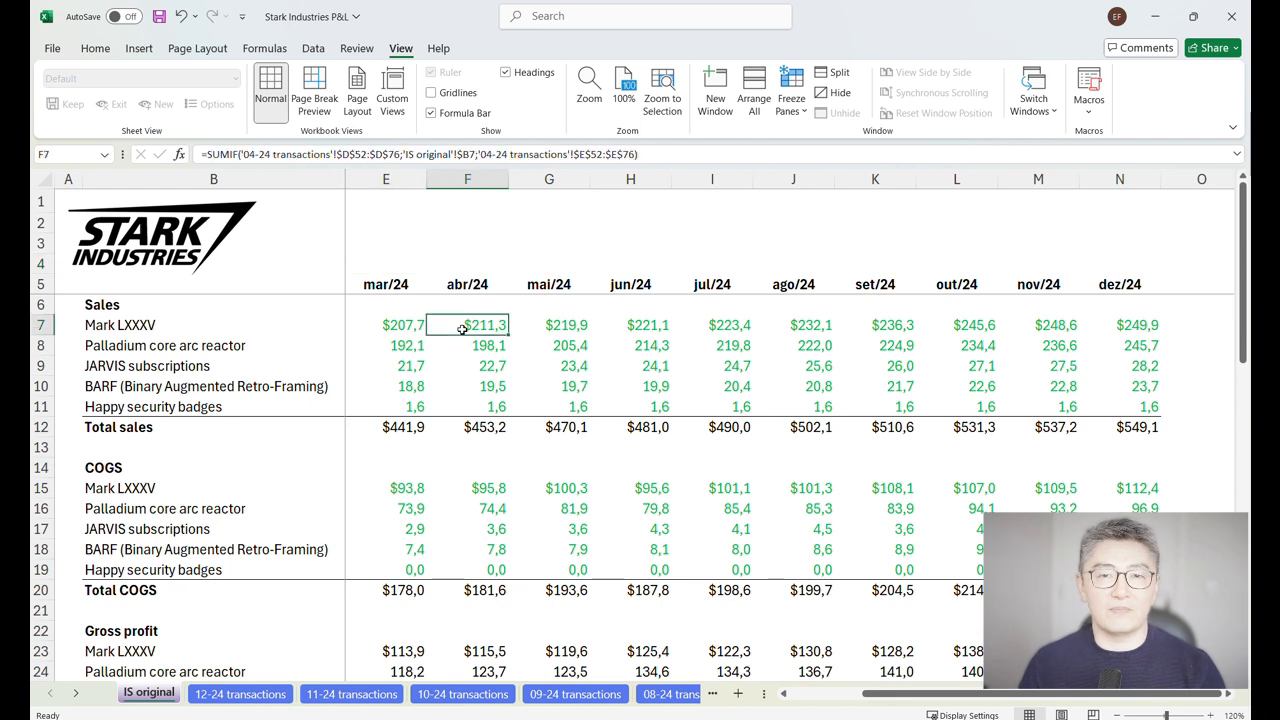
click(575, 331)
click(574, 367)
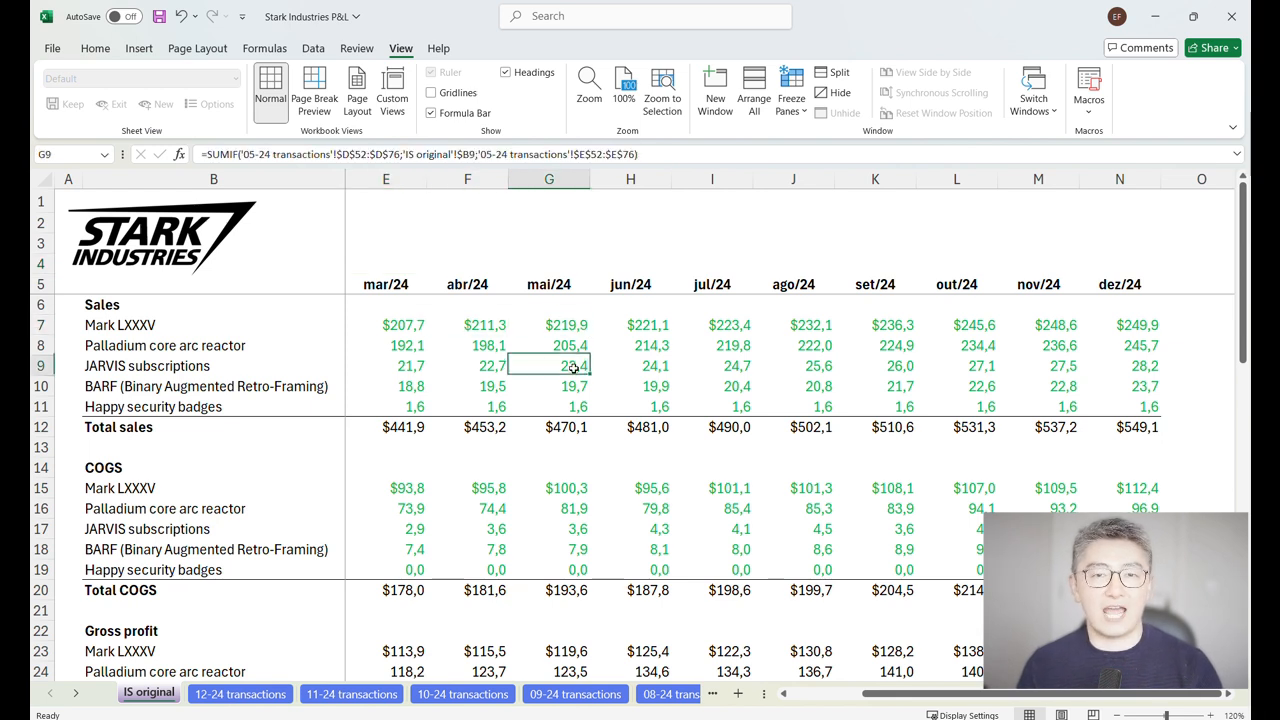
click(650, 384)
click(652, 486)
click(652, 427)
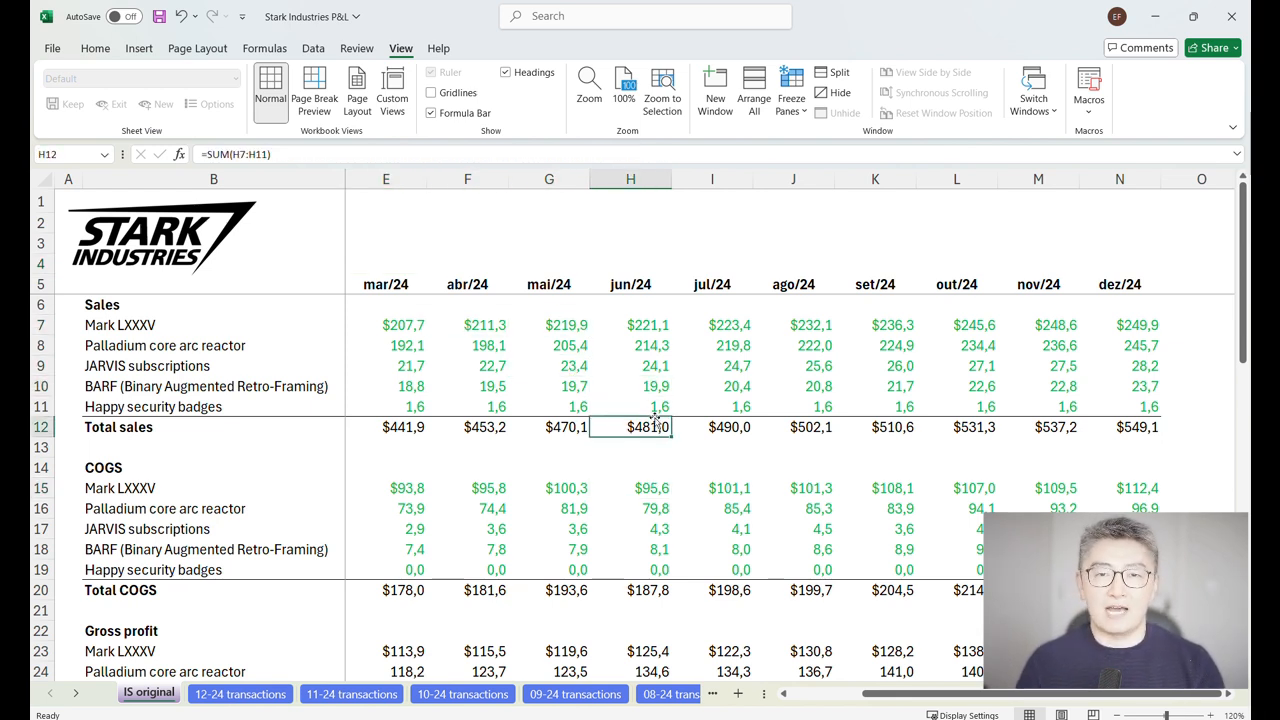
click(728, 424)
click(836, 386)
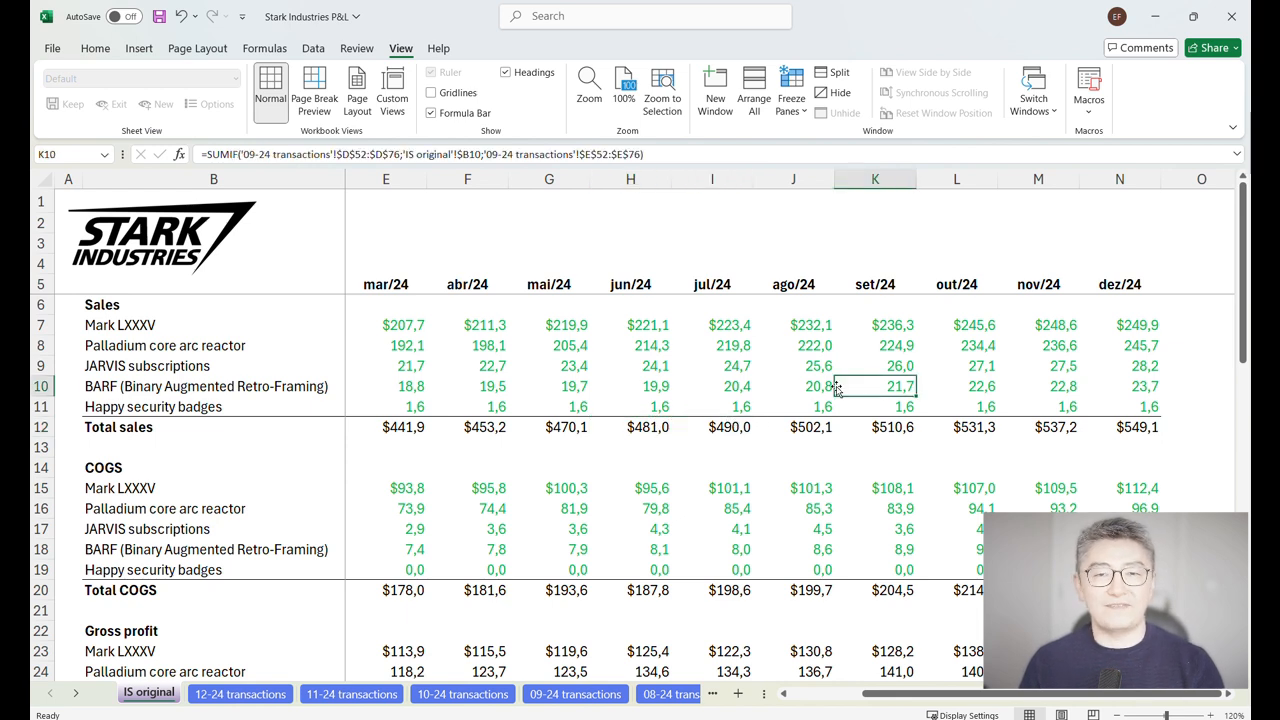
click(918, 326)
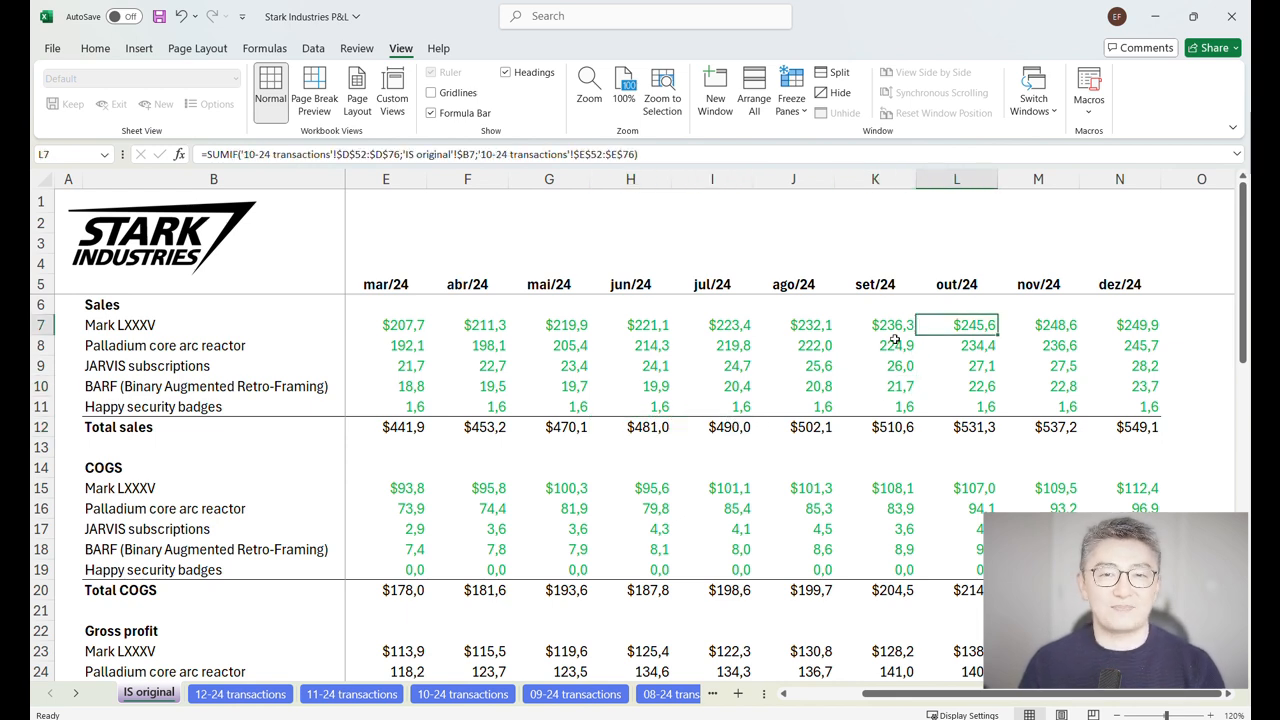
click(889, 344)
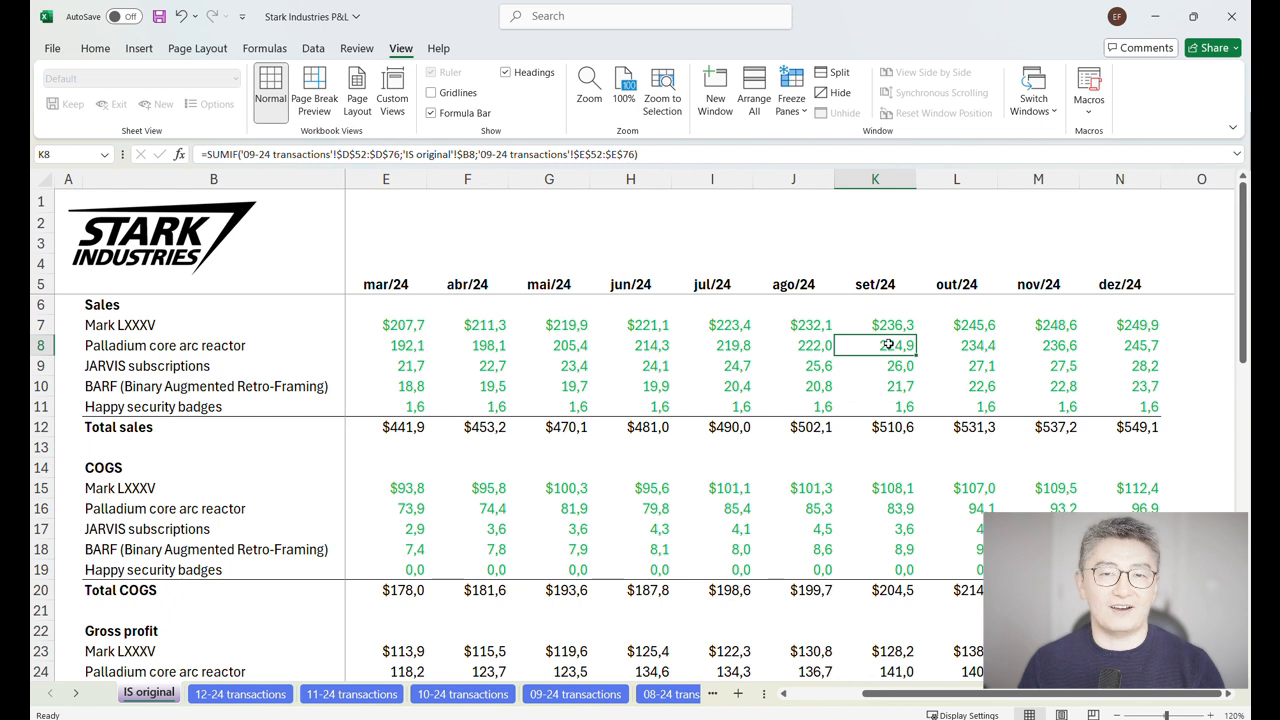
click(513, 385)
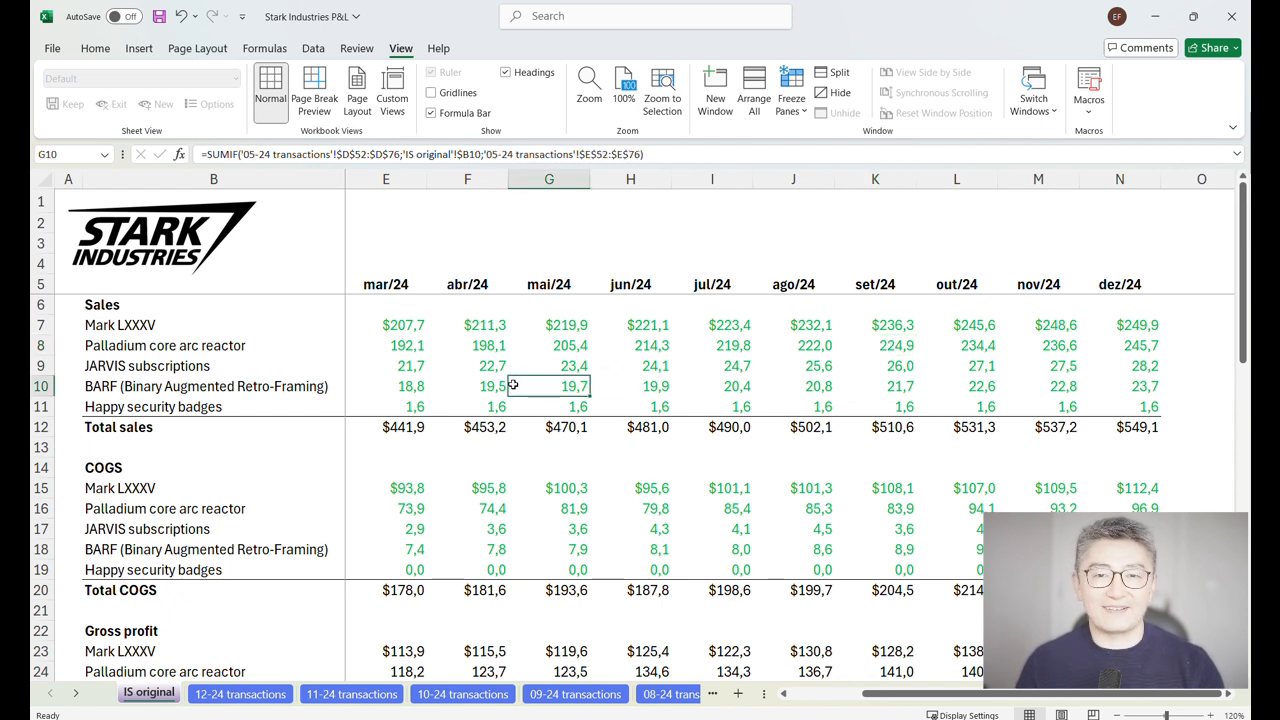
click(370, 268)
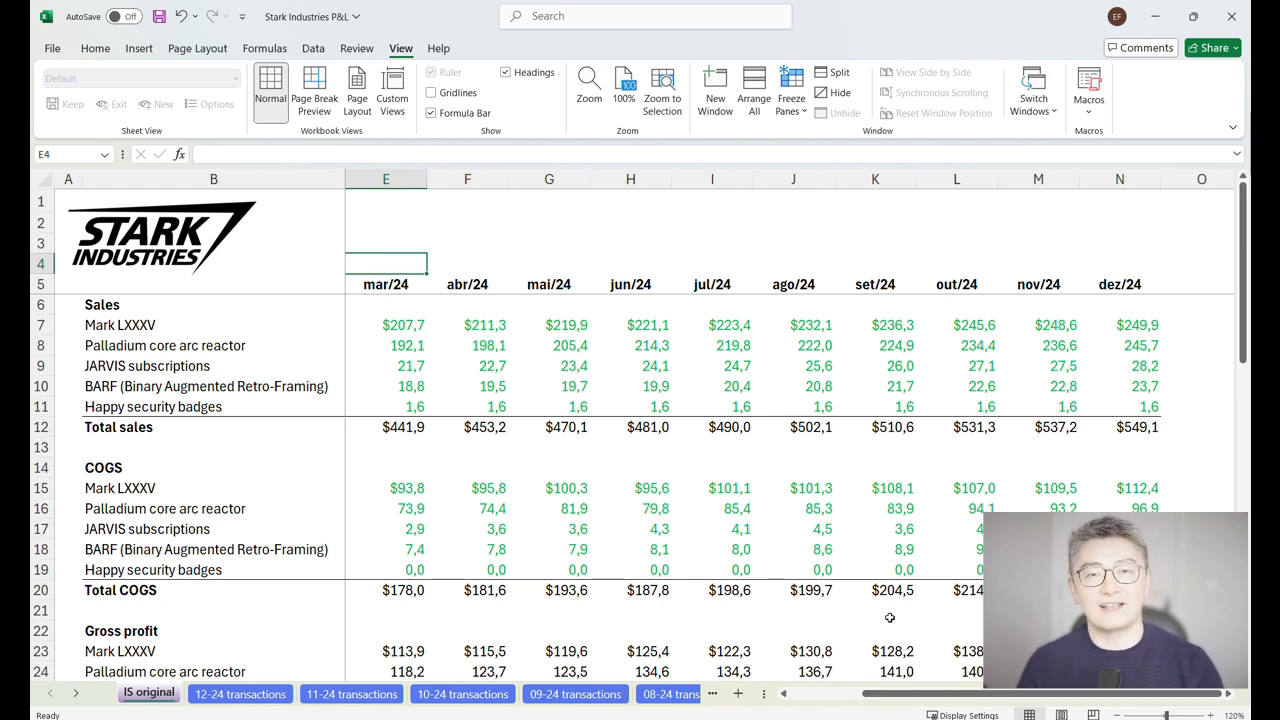
click(467, 284)
click(393, 238)
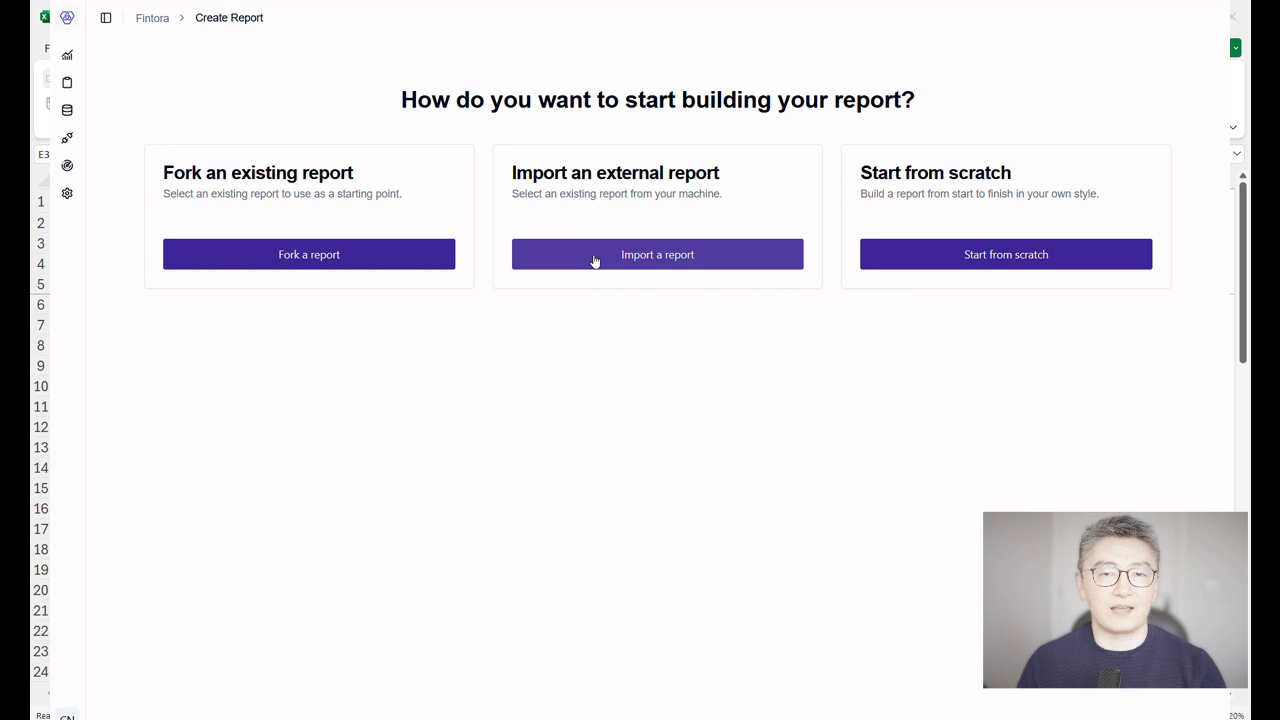
Switch to Fintora and import the Stark Industries P&L workbook as an external report, selecting only the IS original report.
click(594, 257)
click(571, 383)
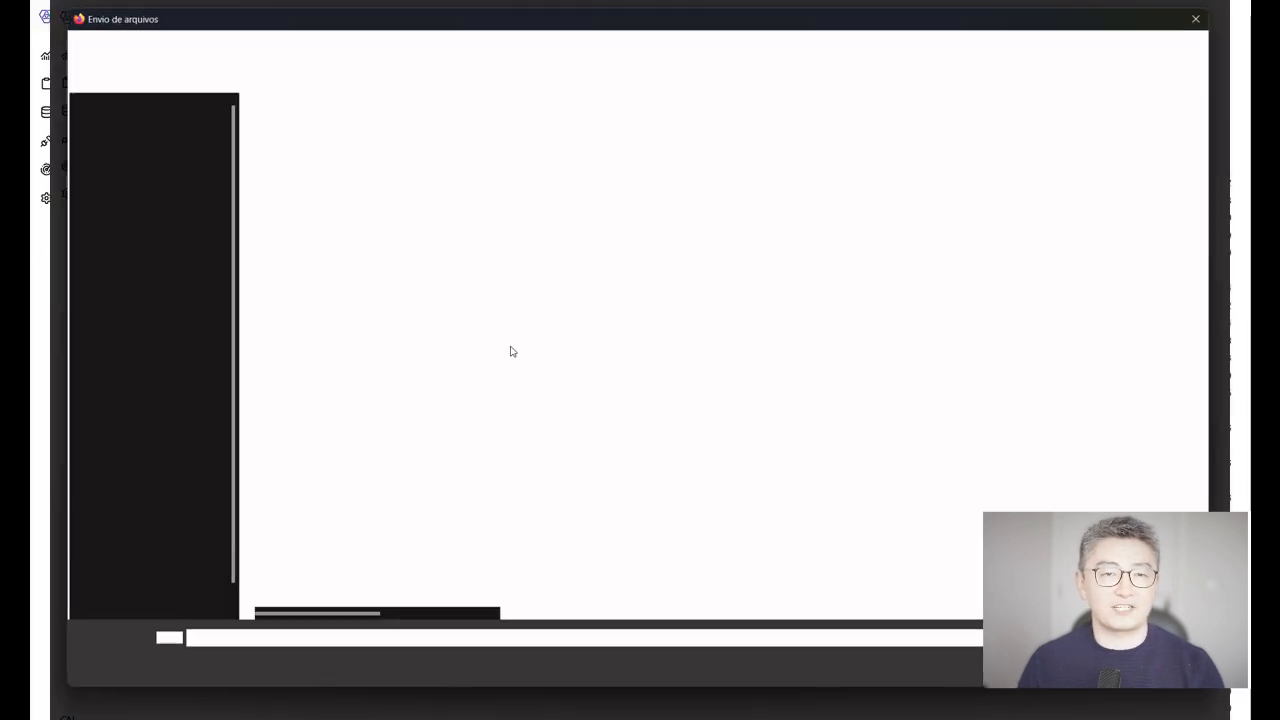
double_click(303, 121)
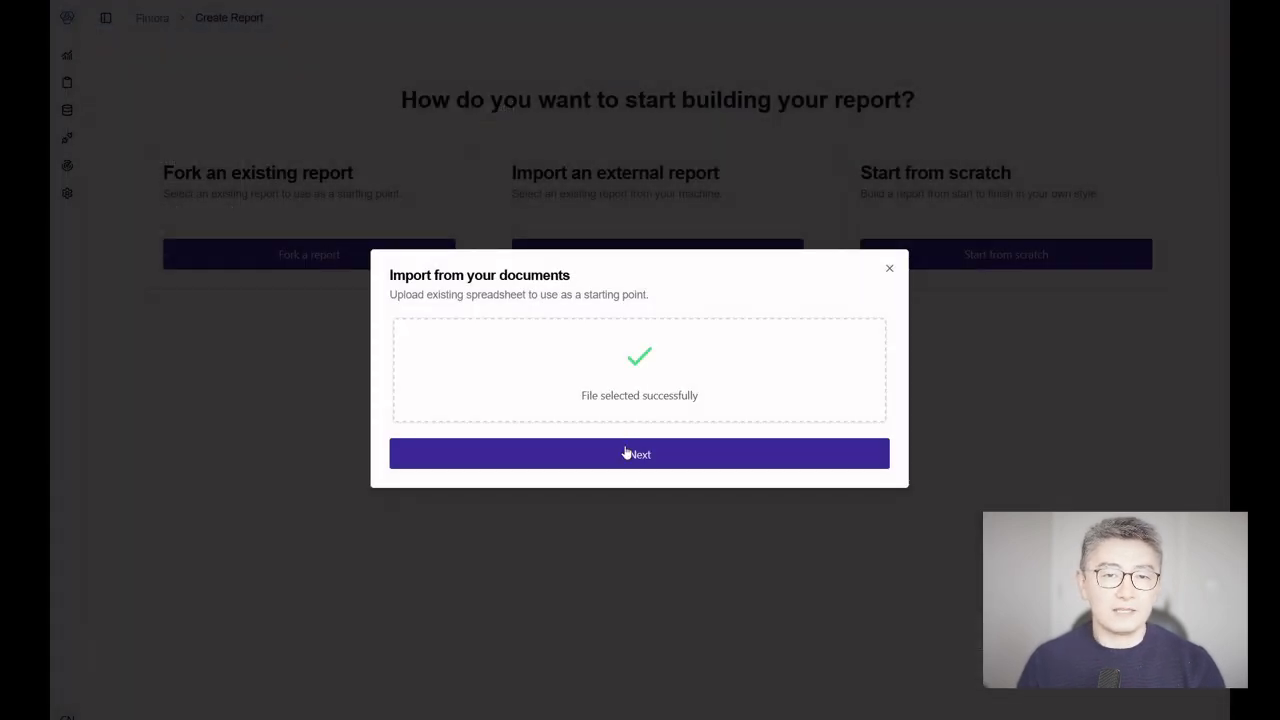
click(626, 455)
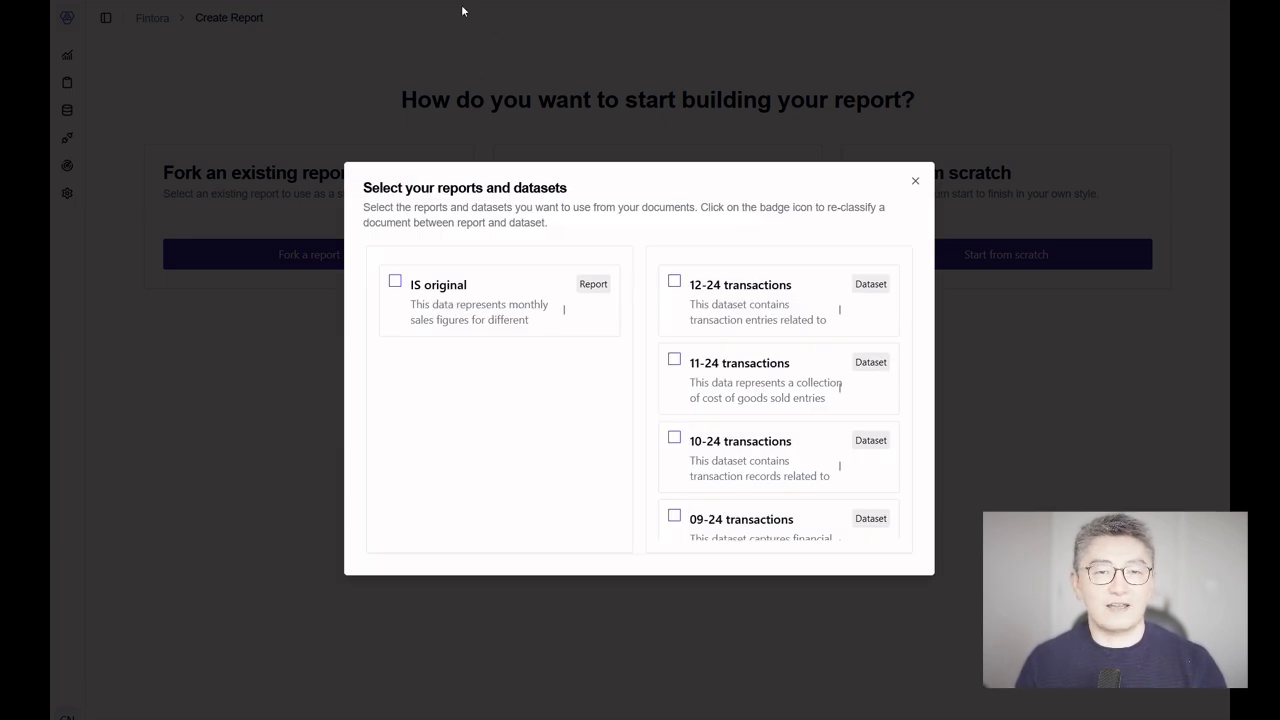
click(394, 281)
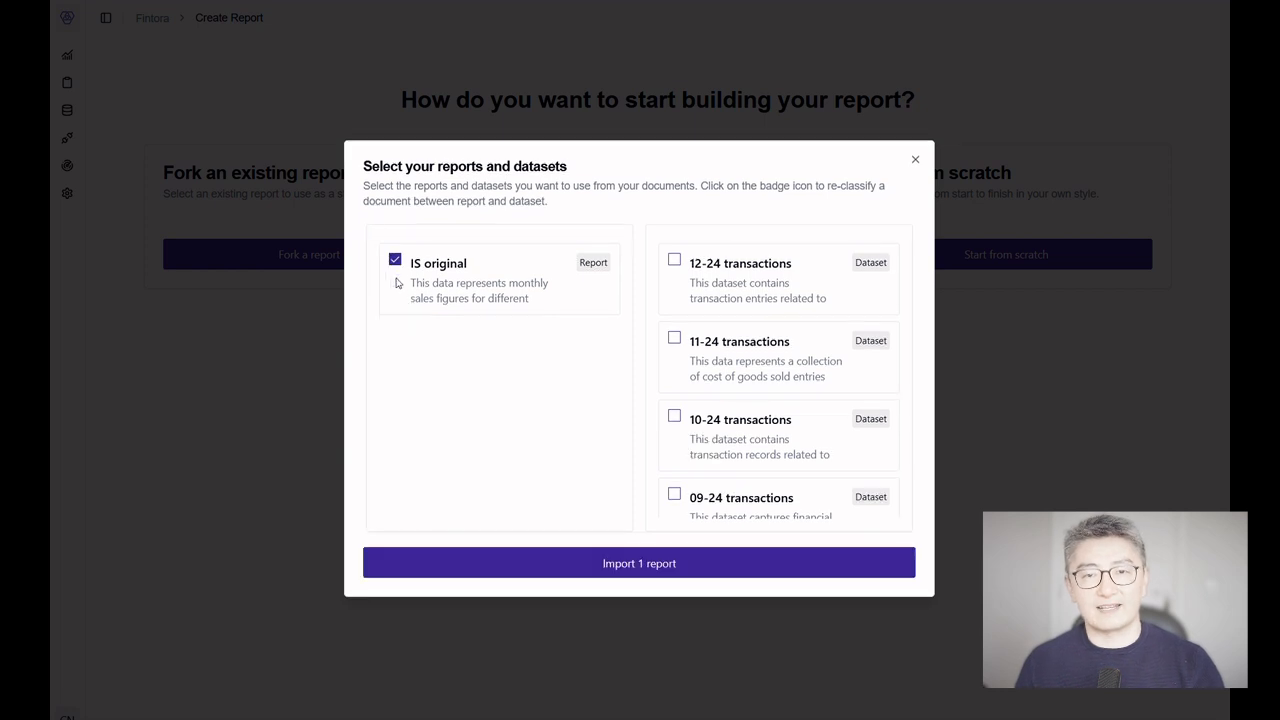
click(664, 562)
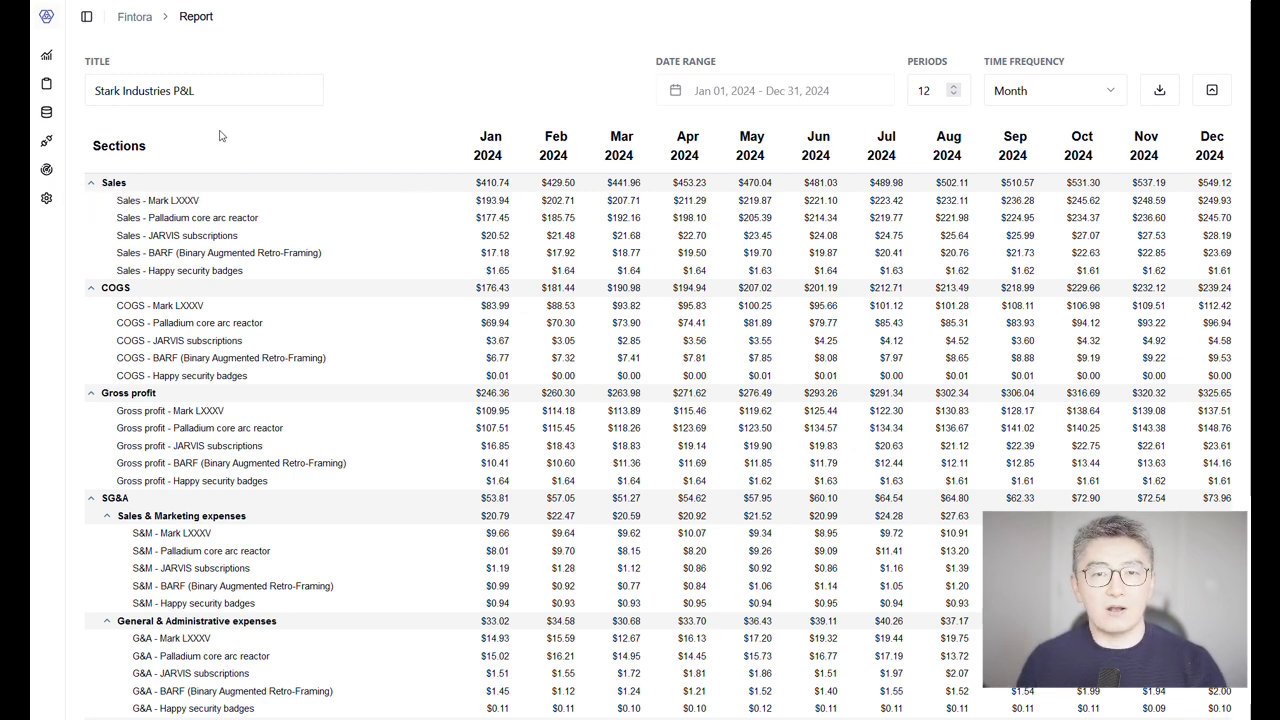
Collapse the Sales, COGS, Gross profit, Sales & Marketing expenses and General & Administrative expenses sections of the report.
click(92, 187)
click(92, 203)
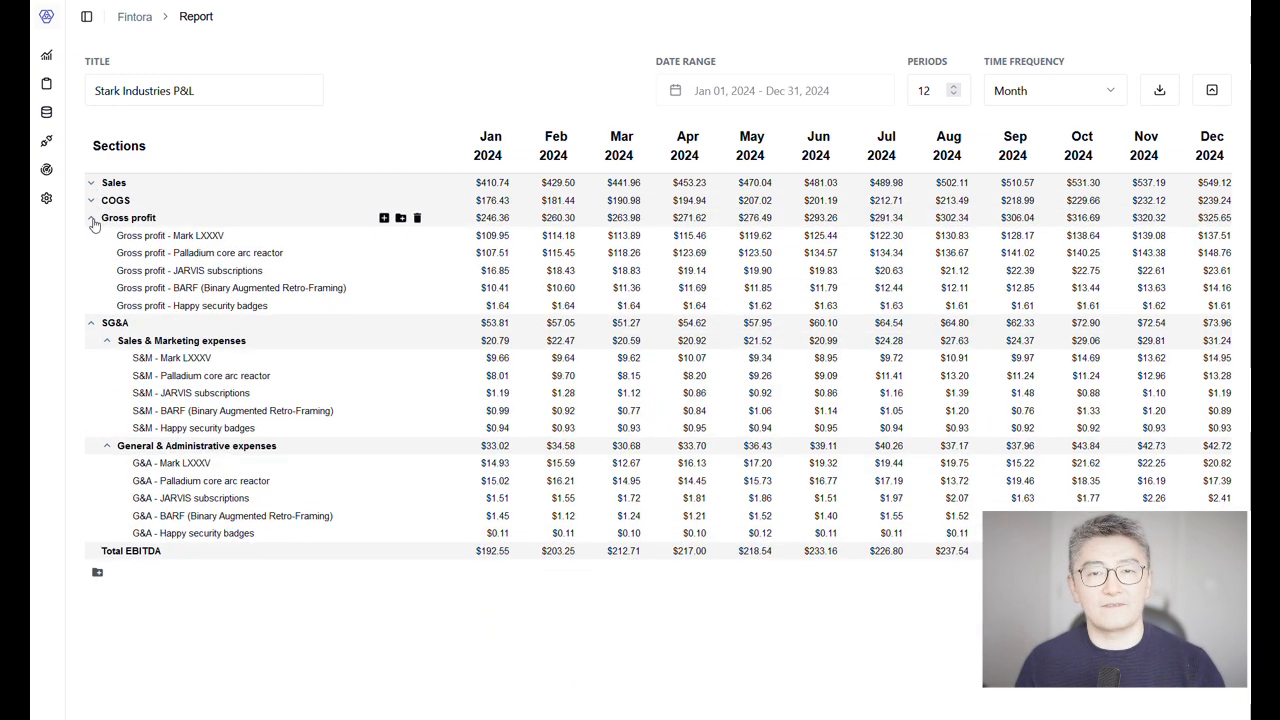
click(92, 220)
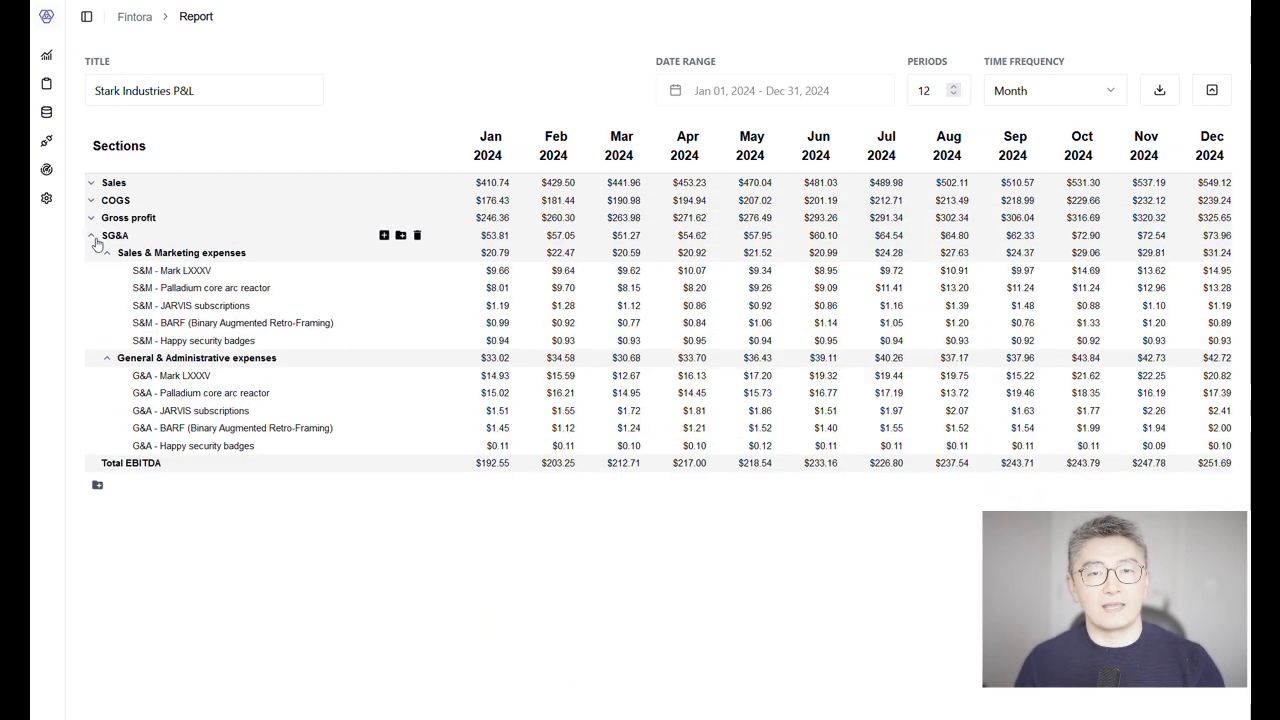
click(108, 255)
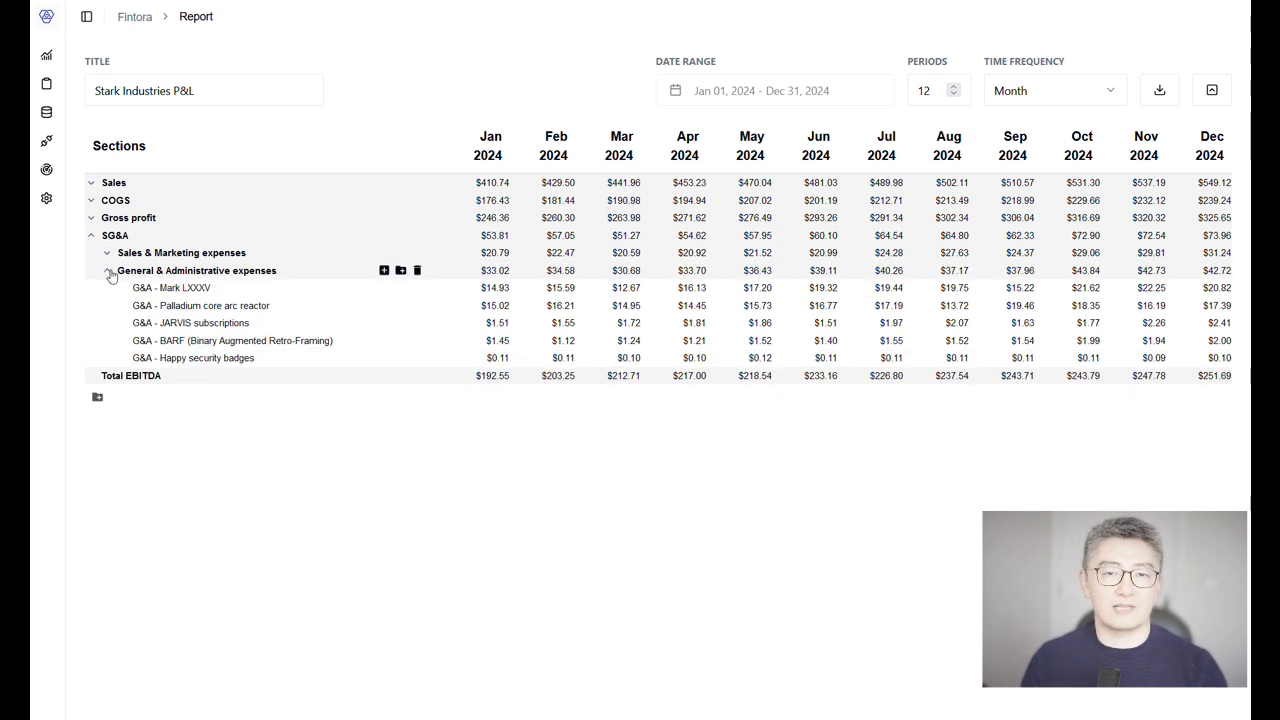
click(109, 272)
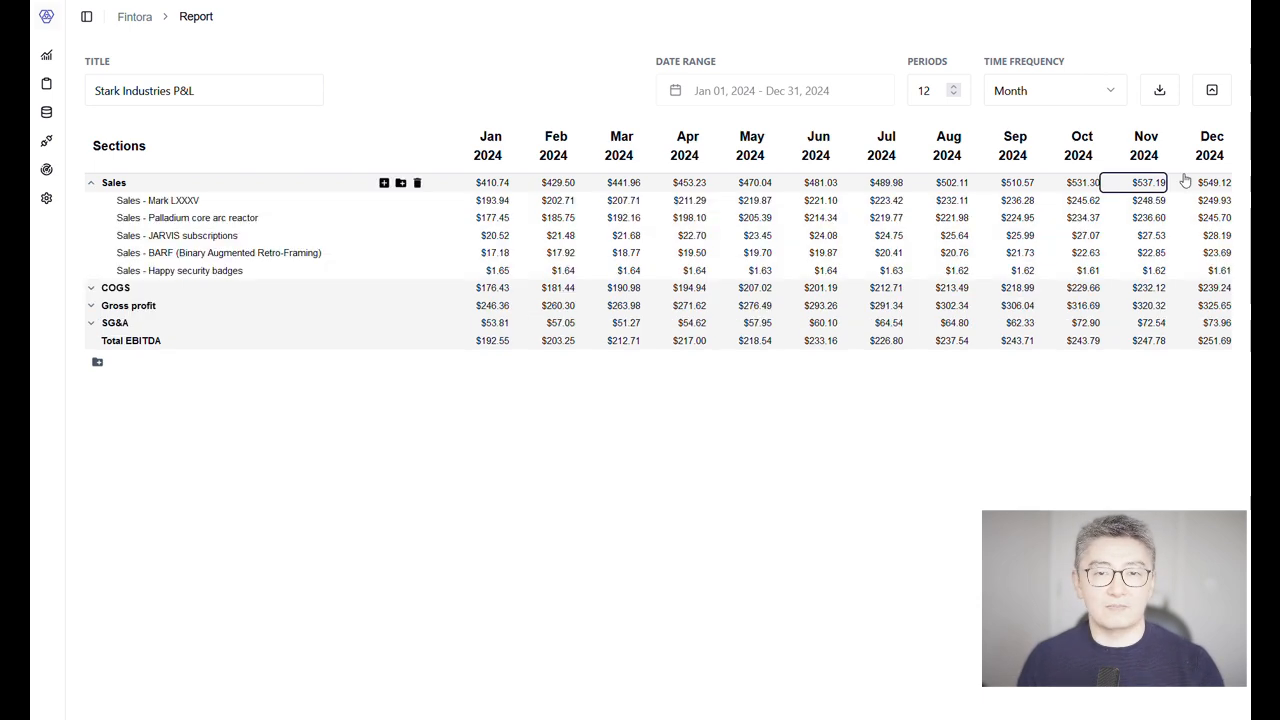
Review the dataset, sum column, date column and filters of the Dec 2024 Sales - Mark LXXXV value, and save the settings.
click(1212, 200)
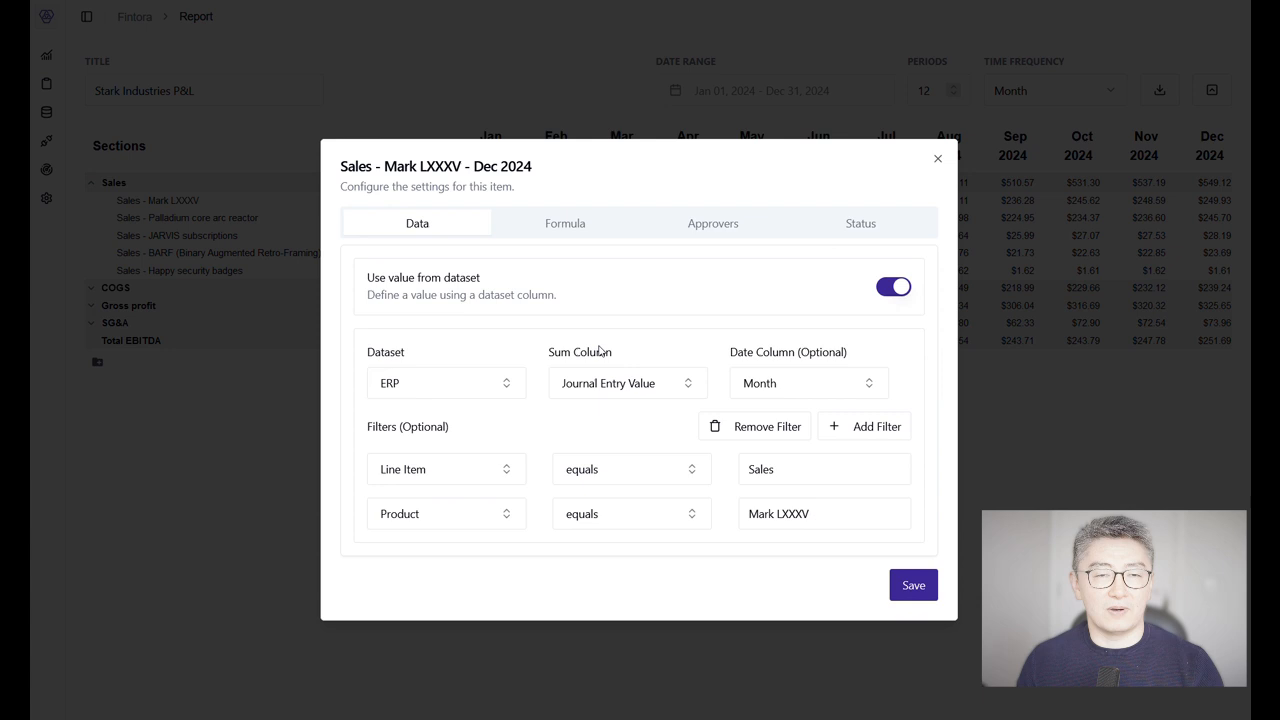
click(576, 390)
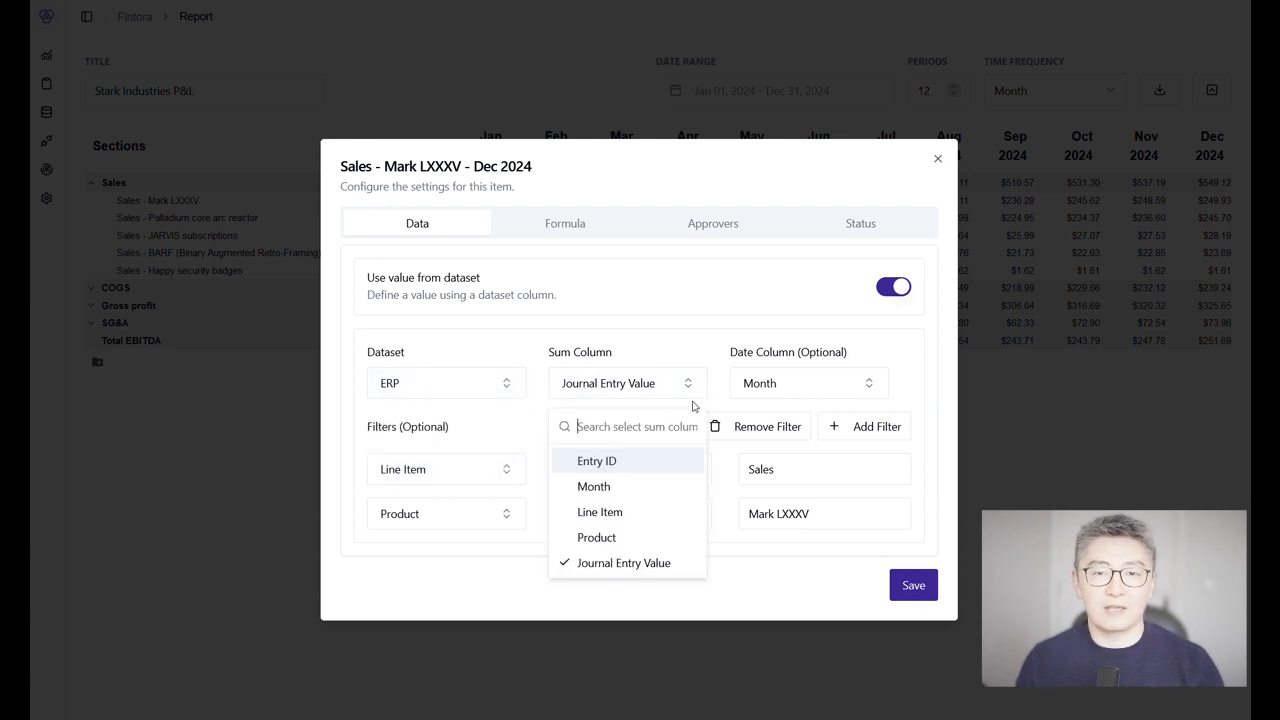
click(831, 396)
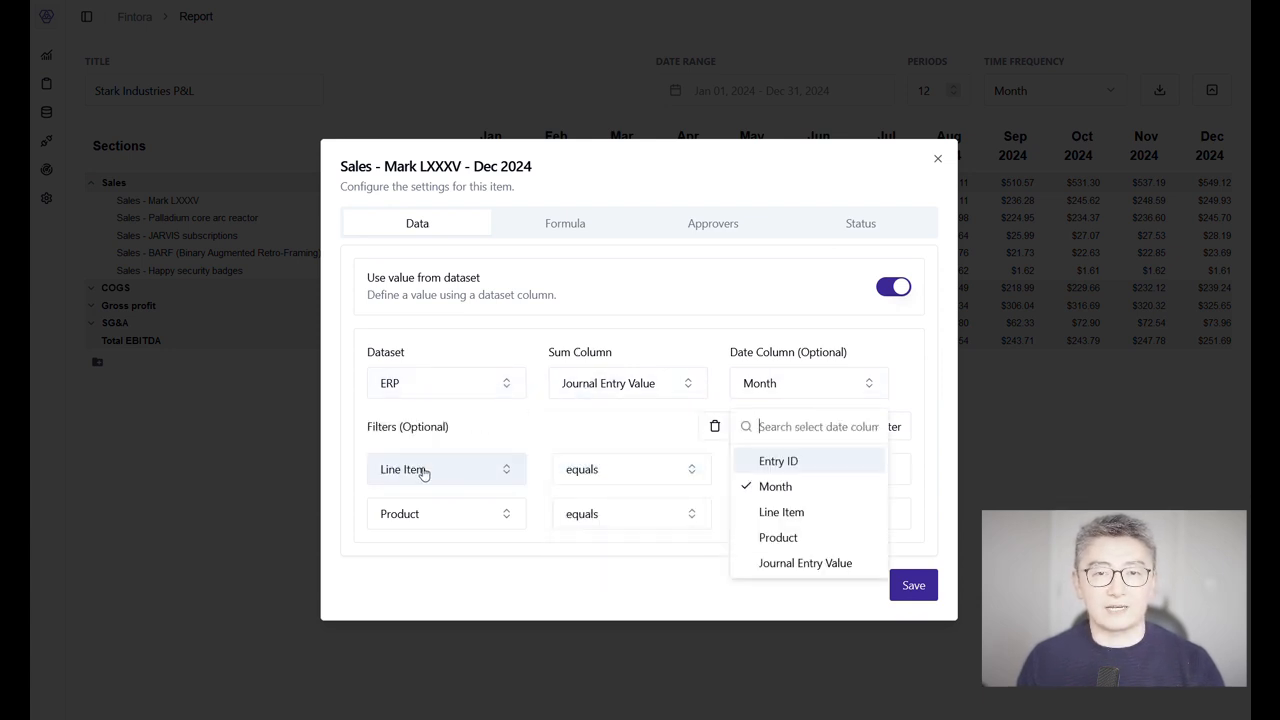
click(466, 471)
click(489, 478)
click(479, 520)
click(480, 526)
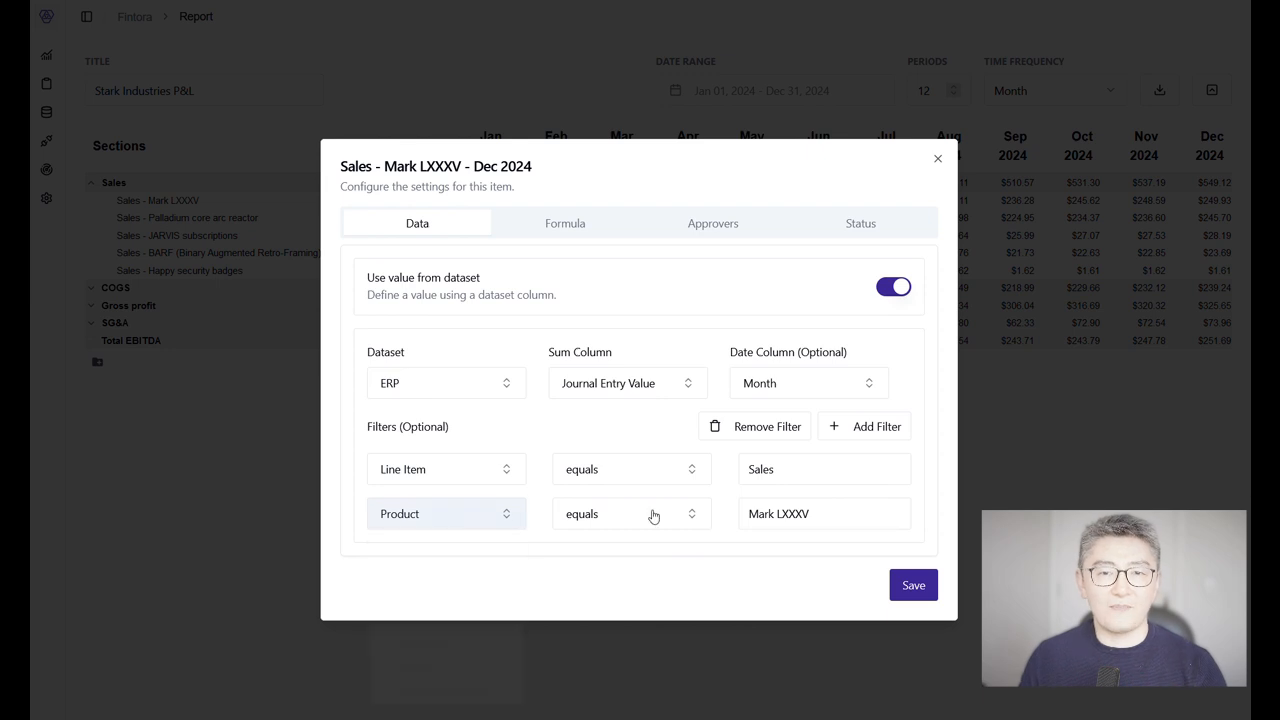
double_click(825, 474)
click(784, 571)
click(910, 584)
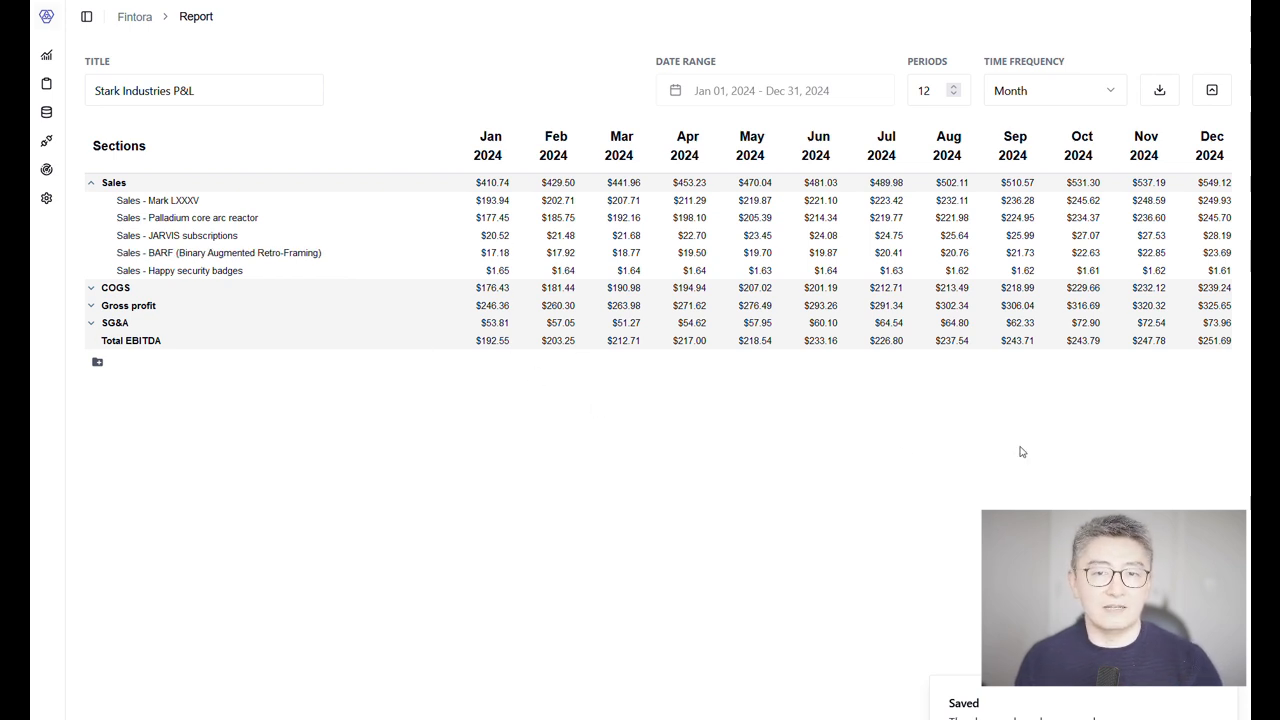
click(1218, 699)
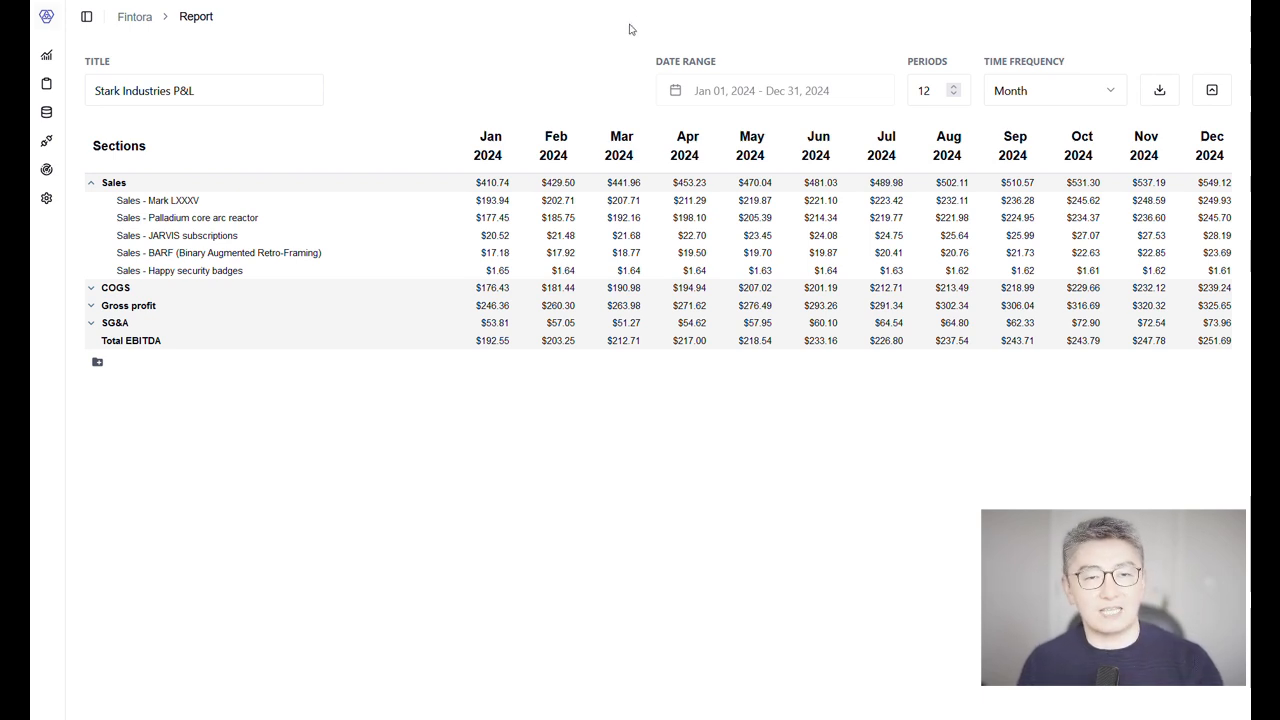
Add an EBITDA section below Total EBITDA with an EBITDA item for each of the five products.
click(97, 361)
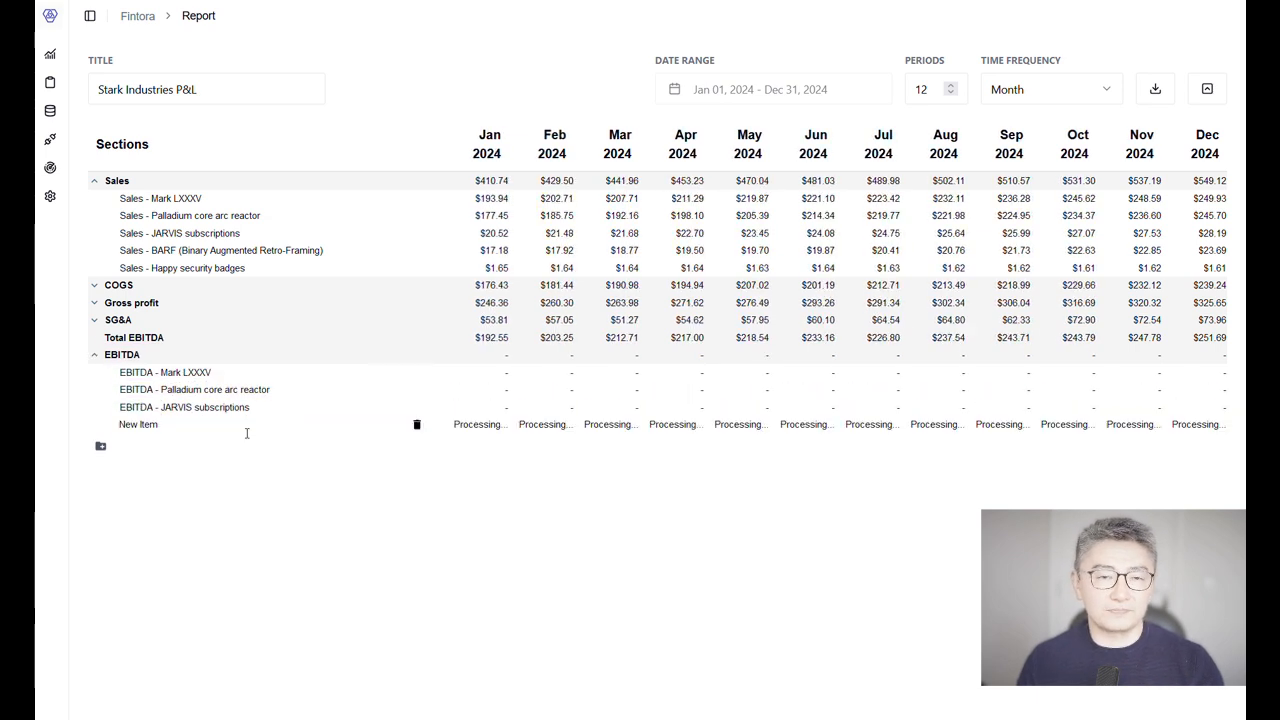
Start the Dec 2024 formula of EBITDA - Mark LXXXV with the Gross profit - Mark LXXXV variable.
click(1198, 373)
click(565, 334)
text(@gros)
key(Down)
key(Down)
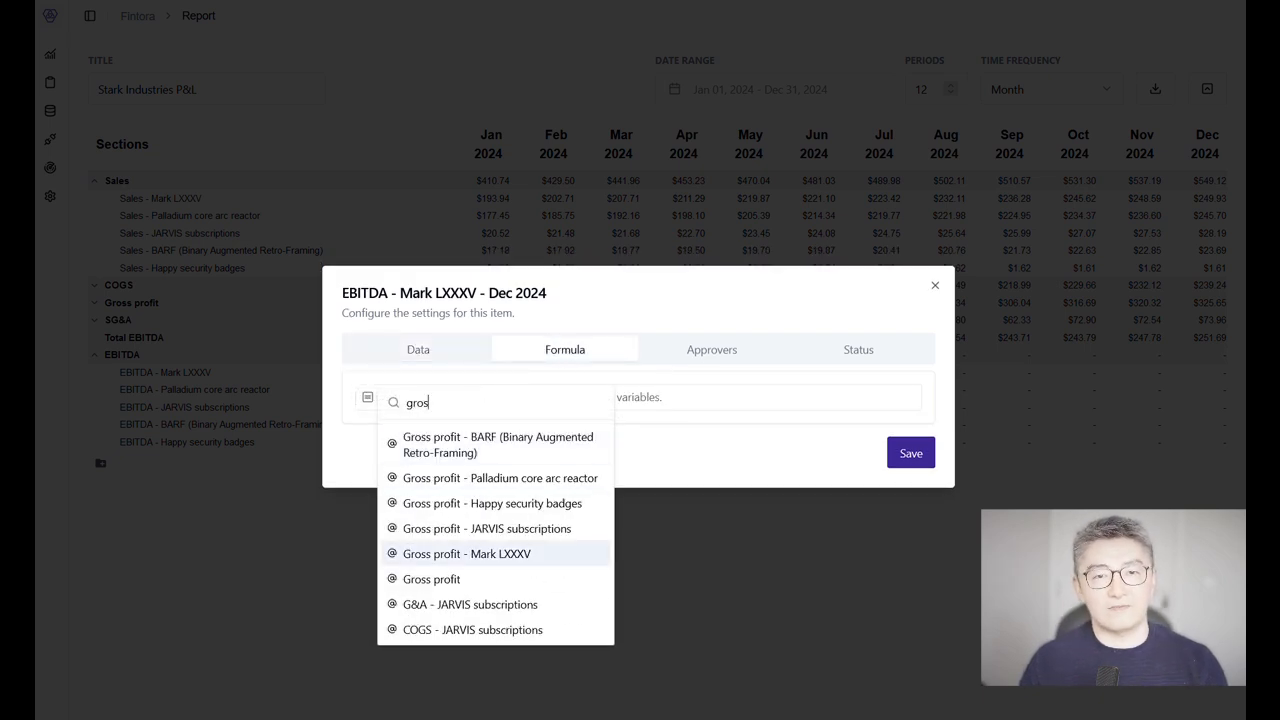
key(Return)
Subtract the S&M - Mark LXXXV variable in the EBITDA - Mark LXXXV formula.
text(-@S&M)
key(Down)
key(Down)
key(Down)
key(Down)
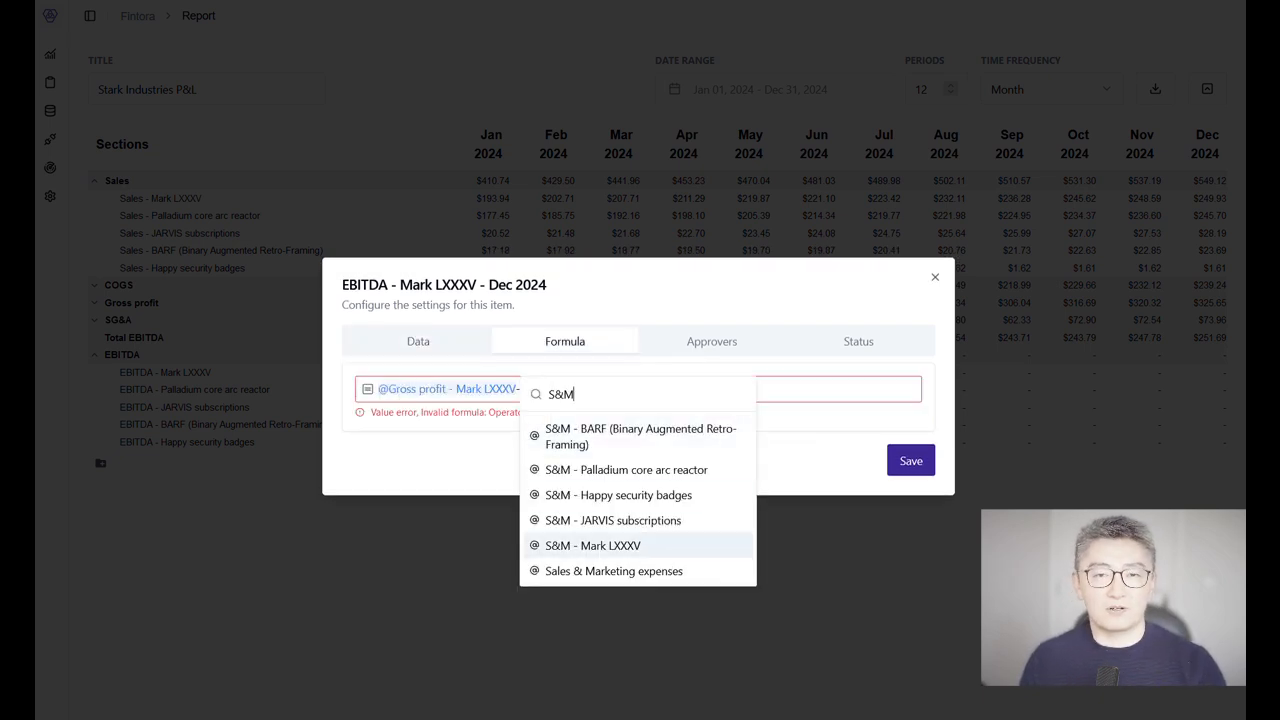
key(Return)
Complete the Dec 2024 EBITDA - Mark LXXXV formula by subtracting S&M - Mark LXXXV and G&A - Mark LXXXV, and save it.
text(-@S&M - Mark LXXXV-)
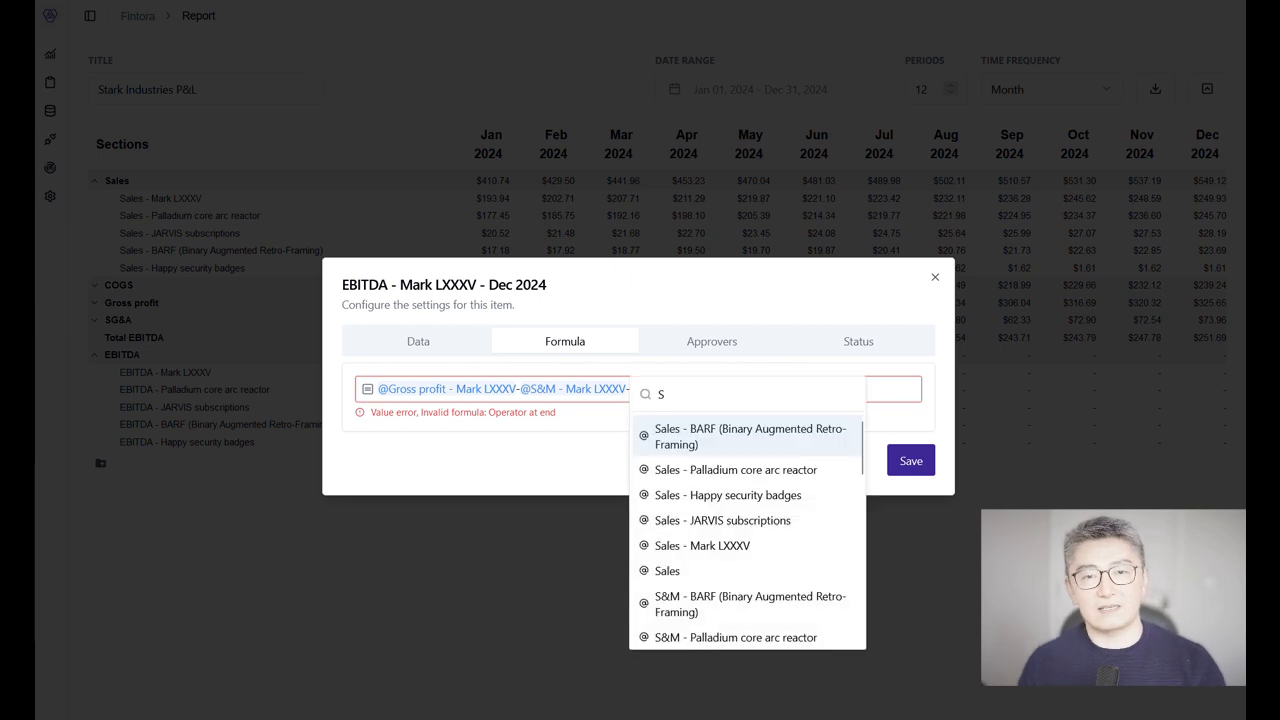
key(BackSpace)
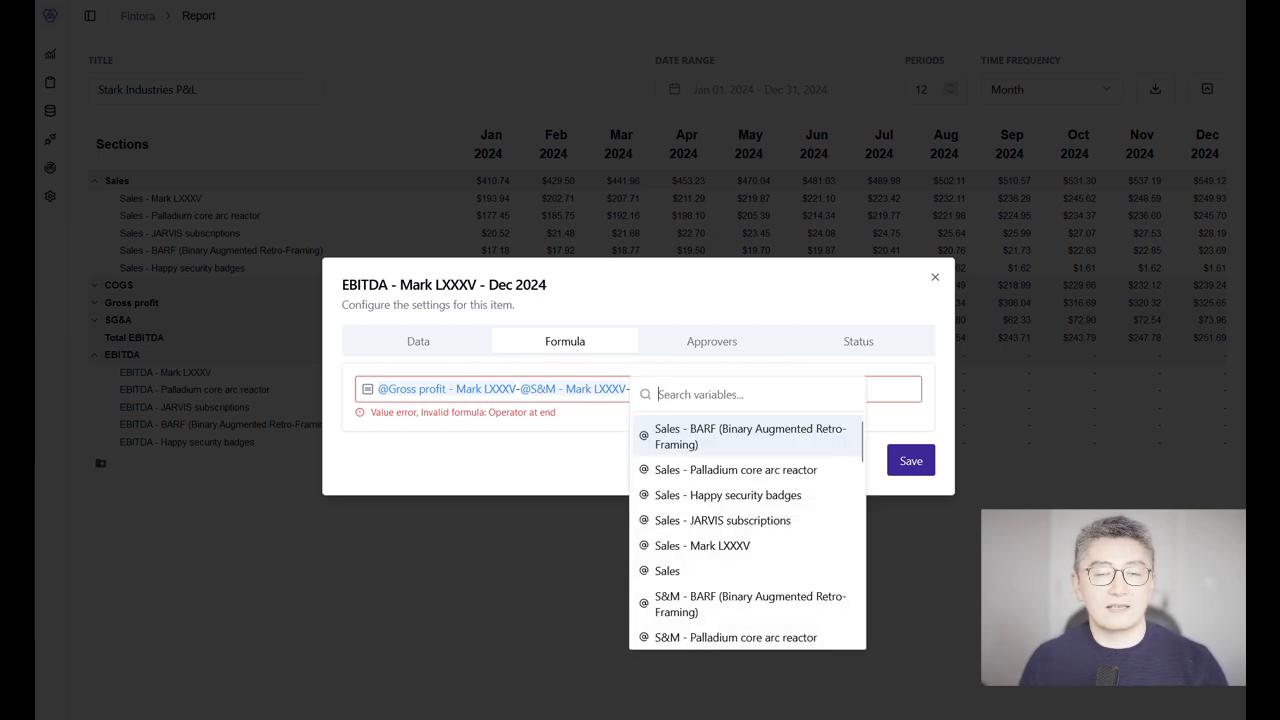
text(G&A)
key(Down)
key(Down)
key(Up)
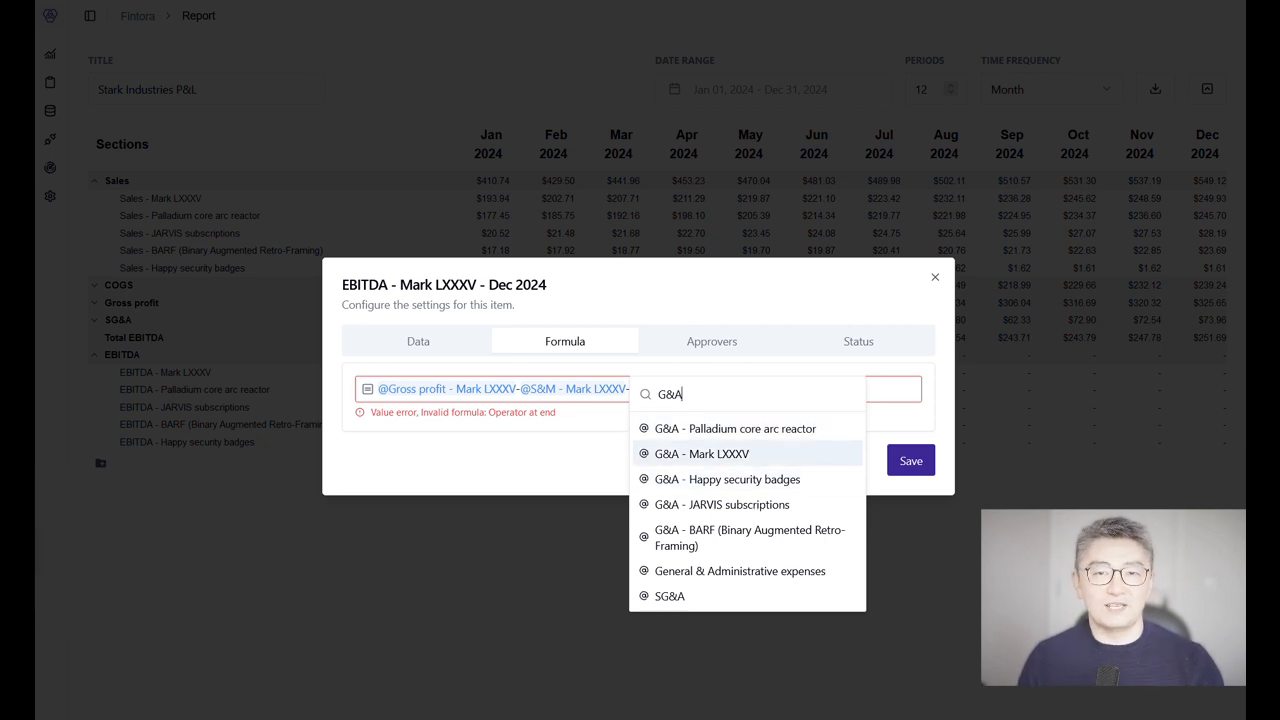
key(Return)
click(910, 460)
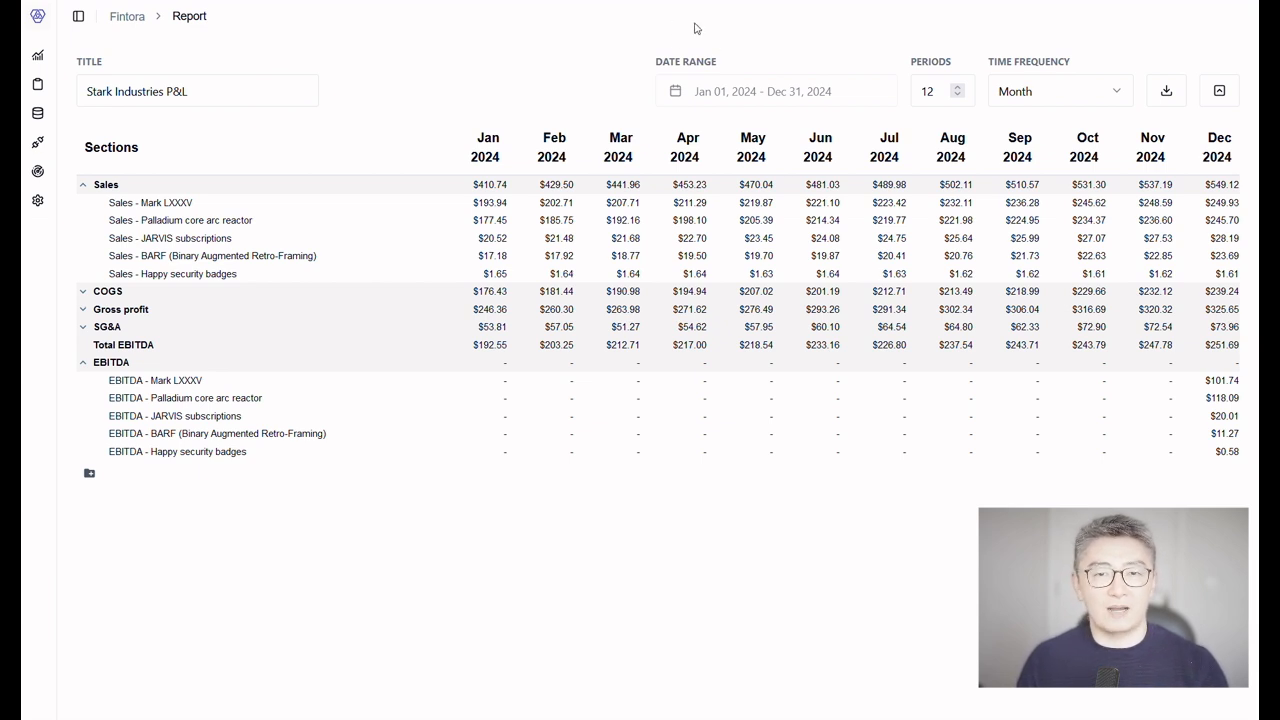
Copy the Dec 2024 column configuration to the Nov 2024 column.
click(1147, 152)
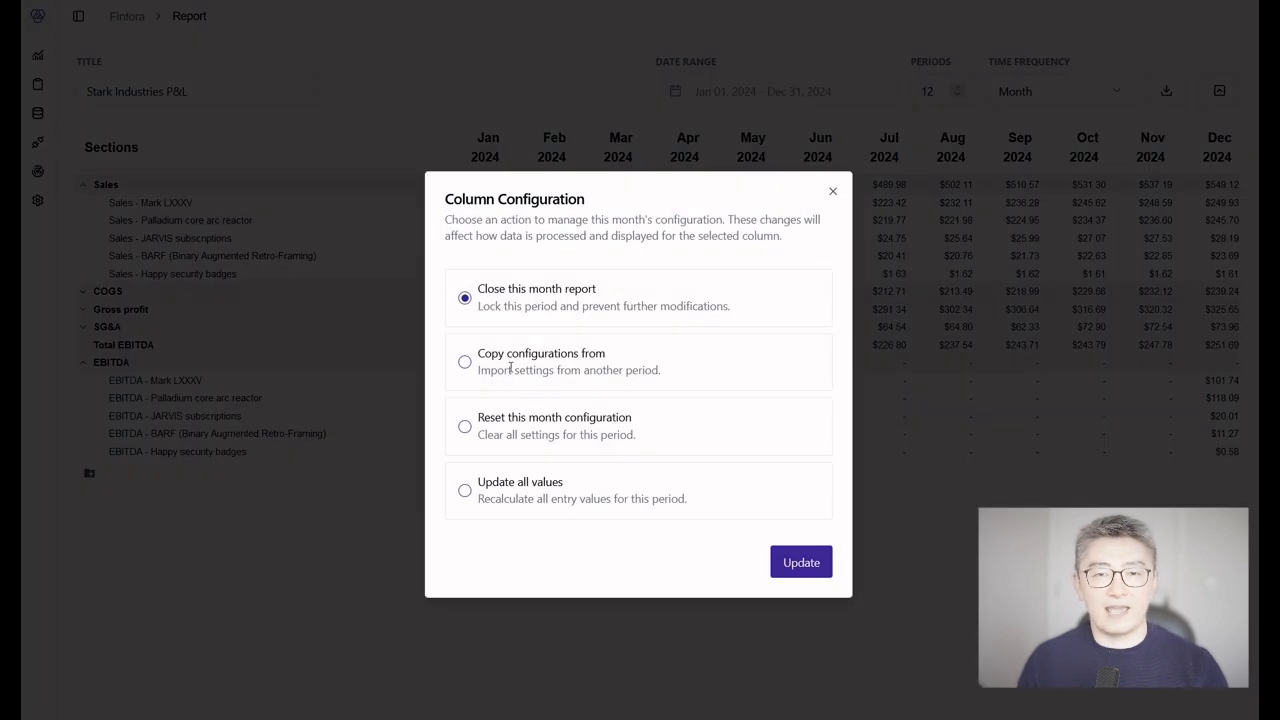
click(466, 362)
click(772, 376)
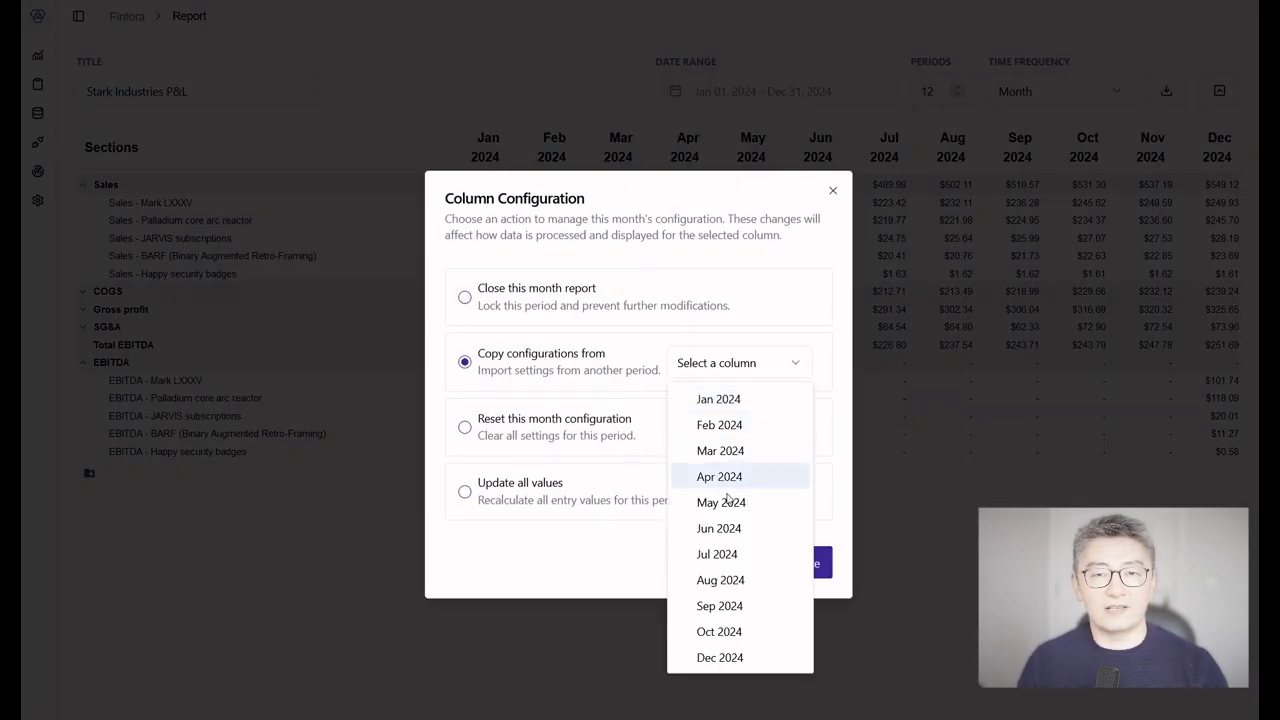
click(724, 657)
click(795, 566)
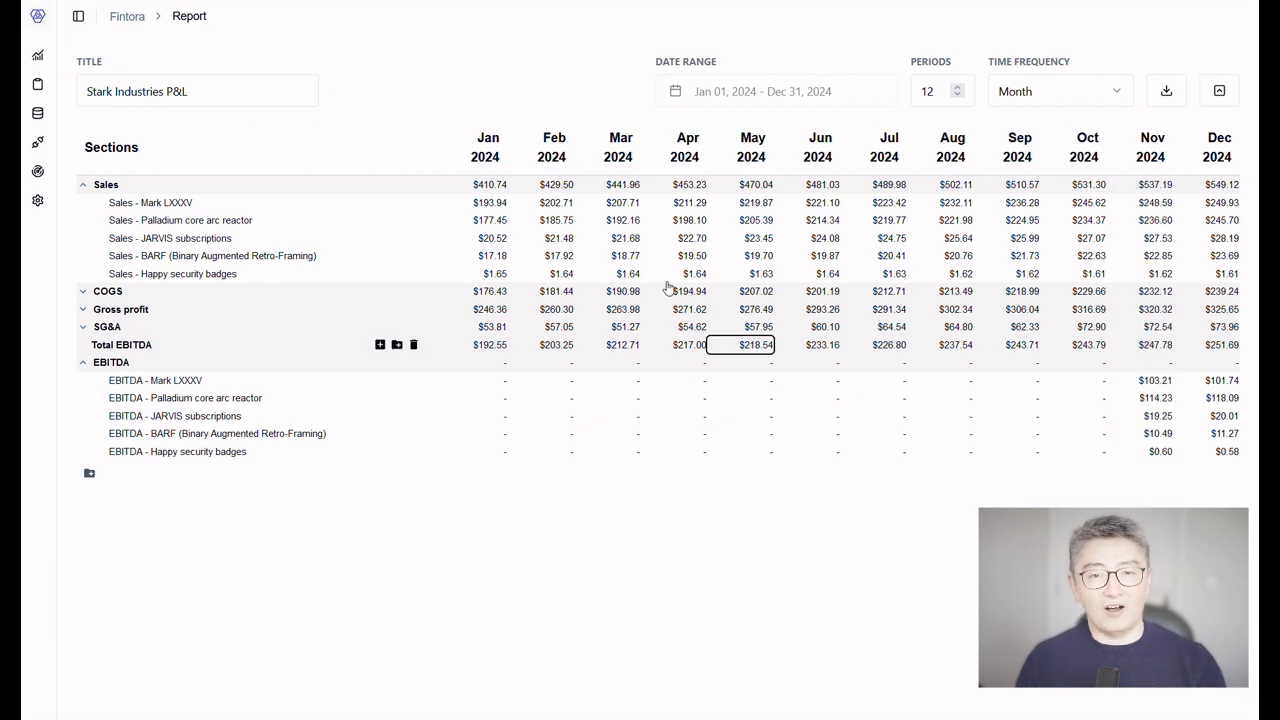
Copy the Dec 2024 column configuration to the Oct 2024 column.
click(1085, 148)
click(465, 366)
click(805, 563)
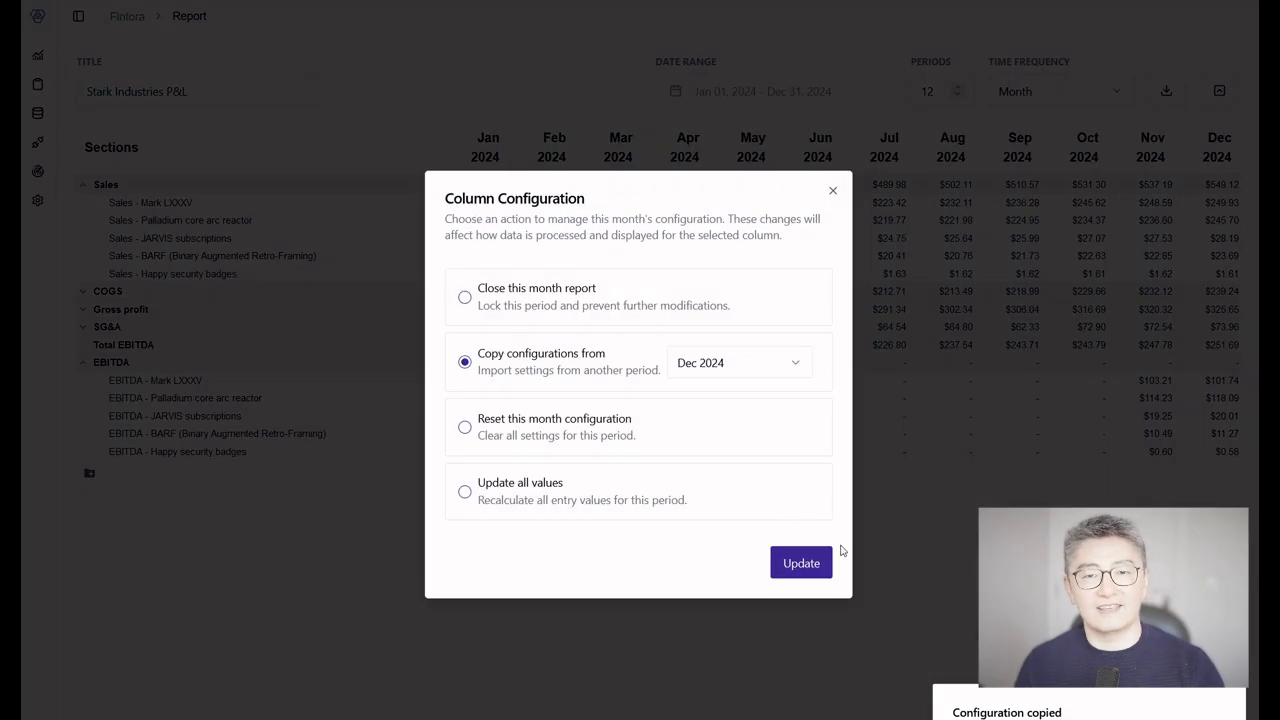
click(811, 563)
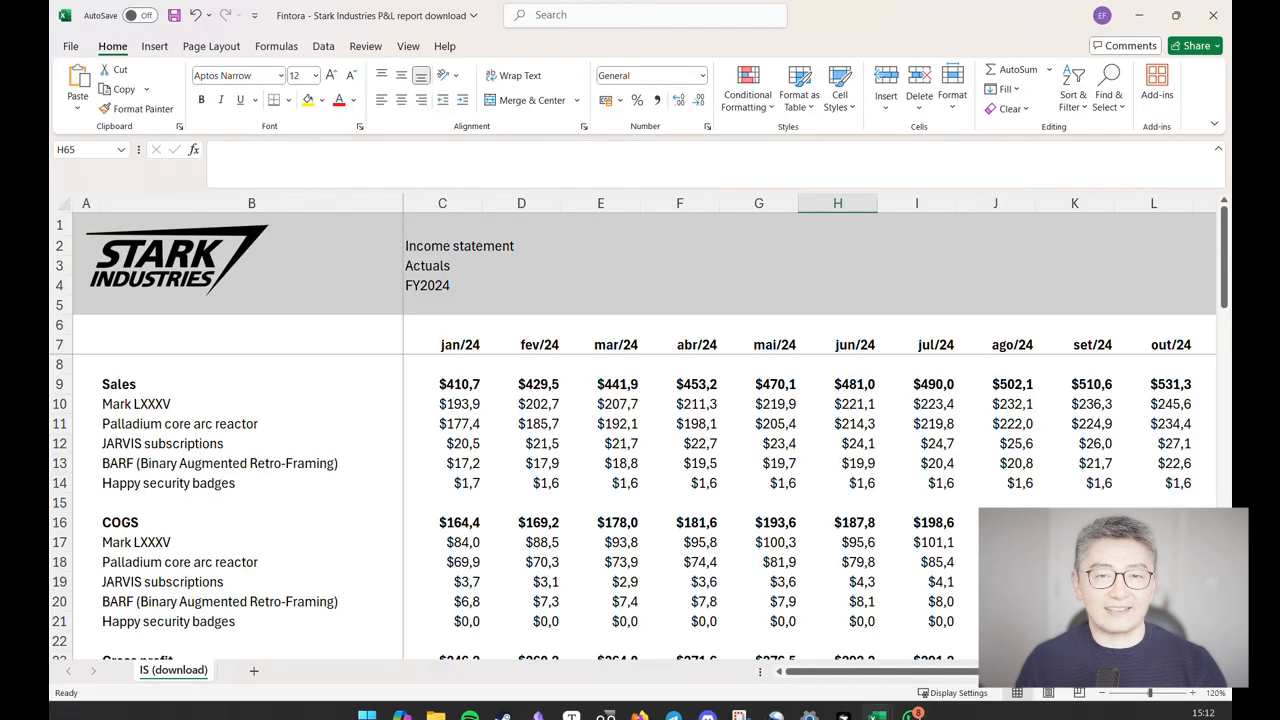
Review the downloaded P&L report in Excel down to the EBITDA section by product, and select that section's cells.
scroll(612, 515, down, 6)
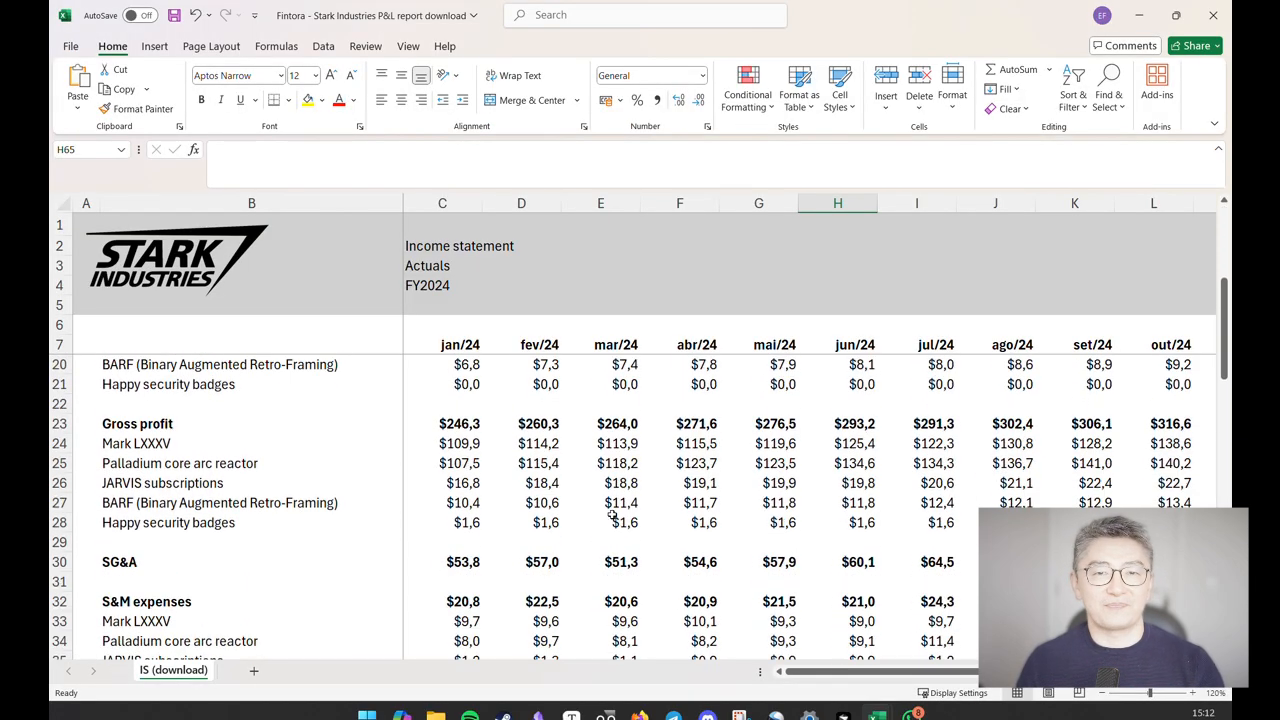
scroll(612, 515, down, 6)
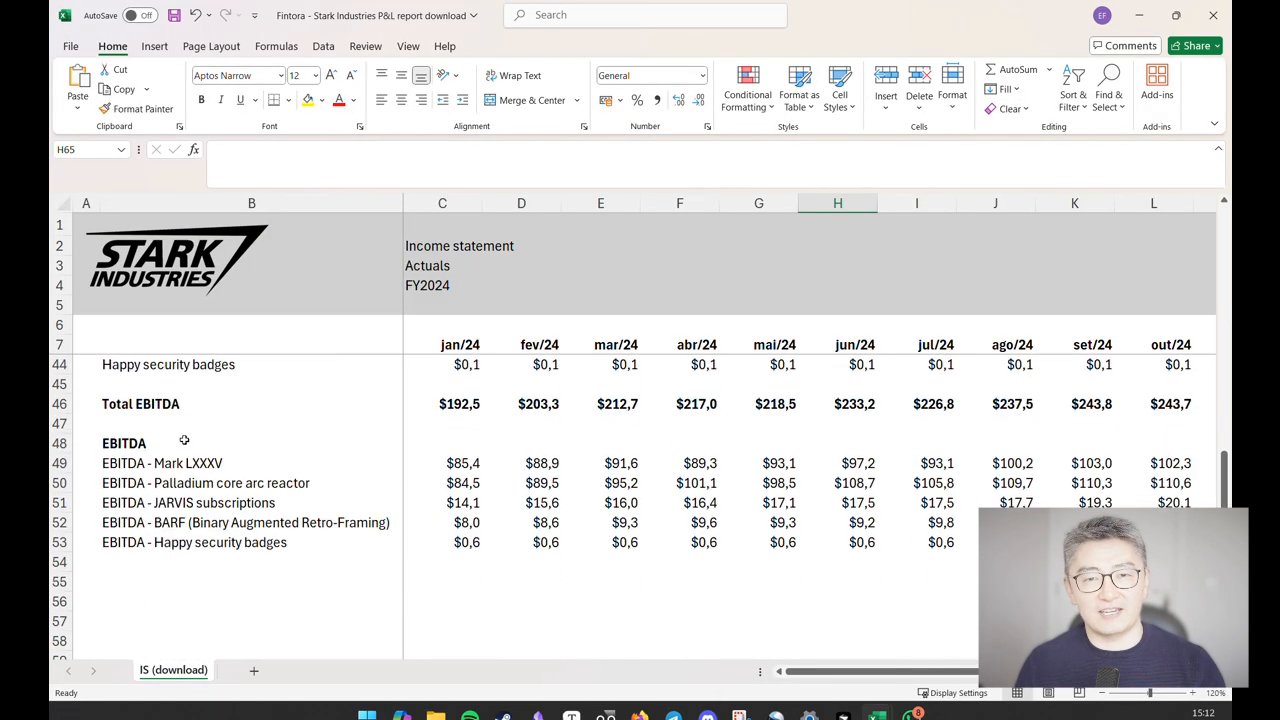
click(124, 443)
drag(124, 443, 651, 560)
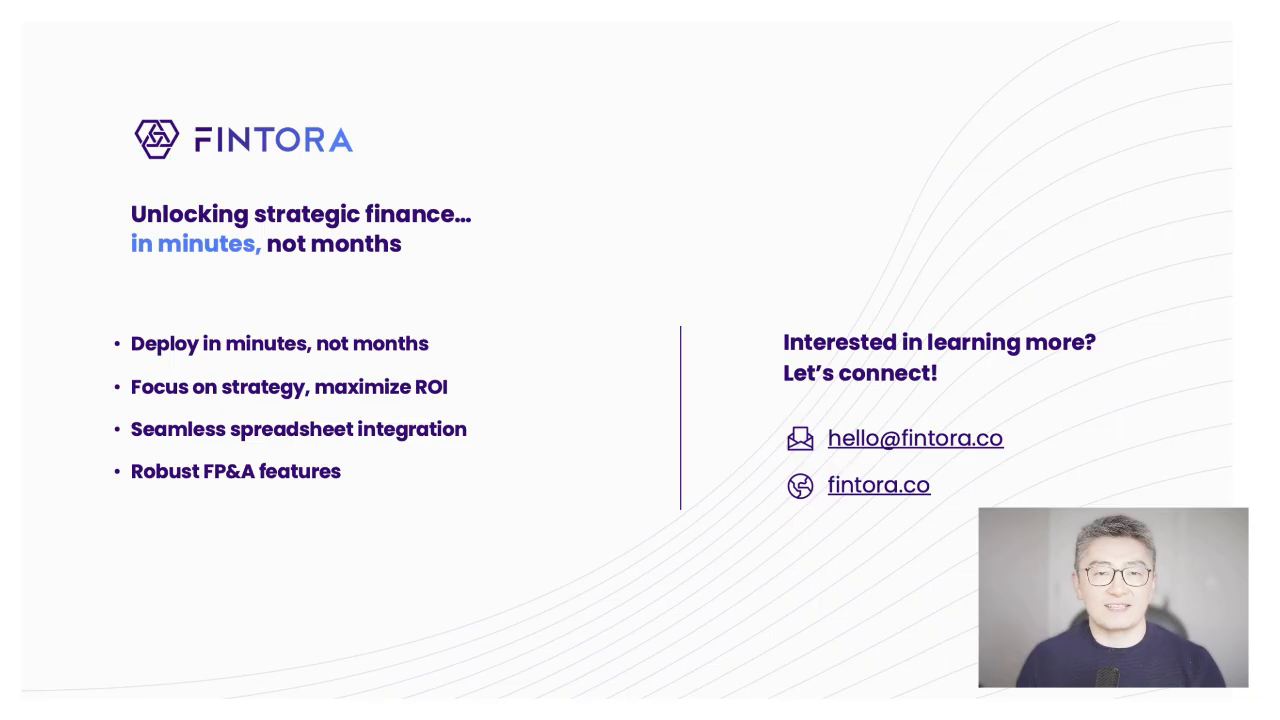